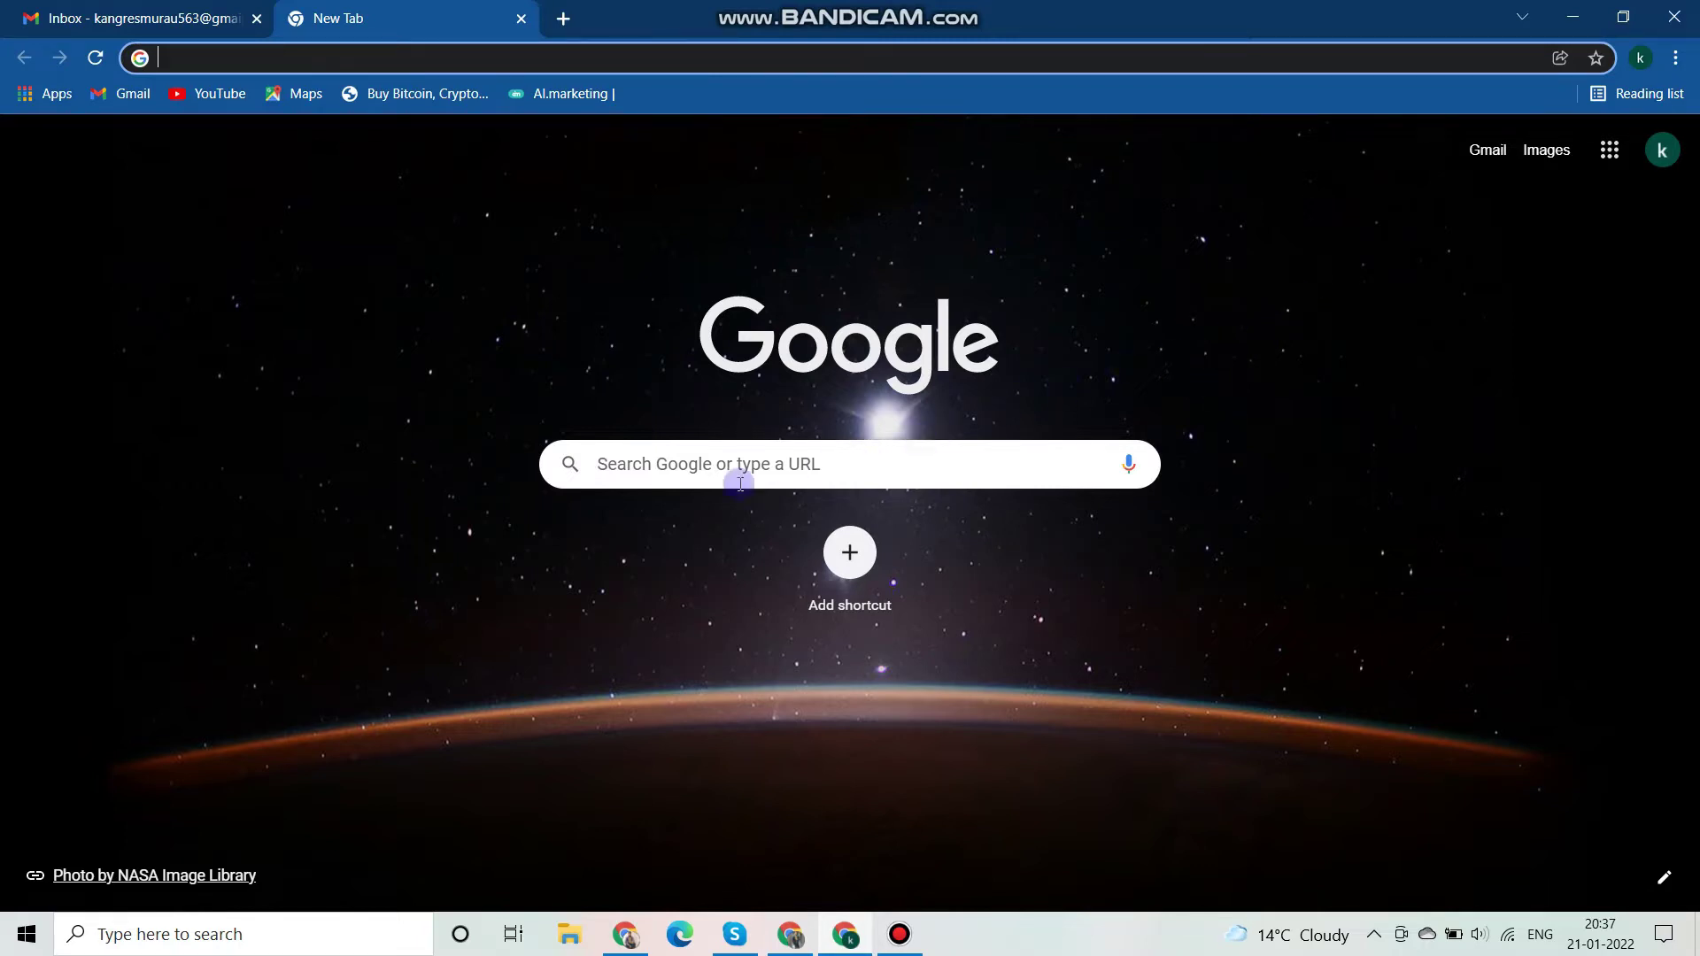
# Step: Search Google for "google ads" and open the "Sign in to Google Ads - Google Ads For Businesses" result
pyautogui.click(697, 465)
pyautogui.write('google ads')
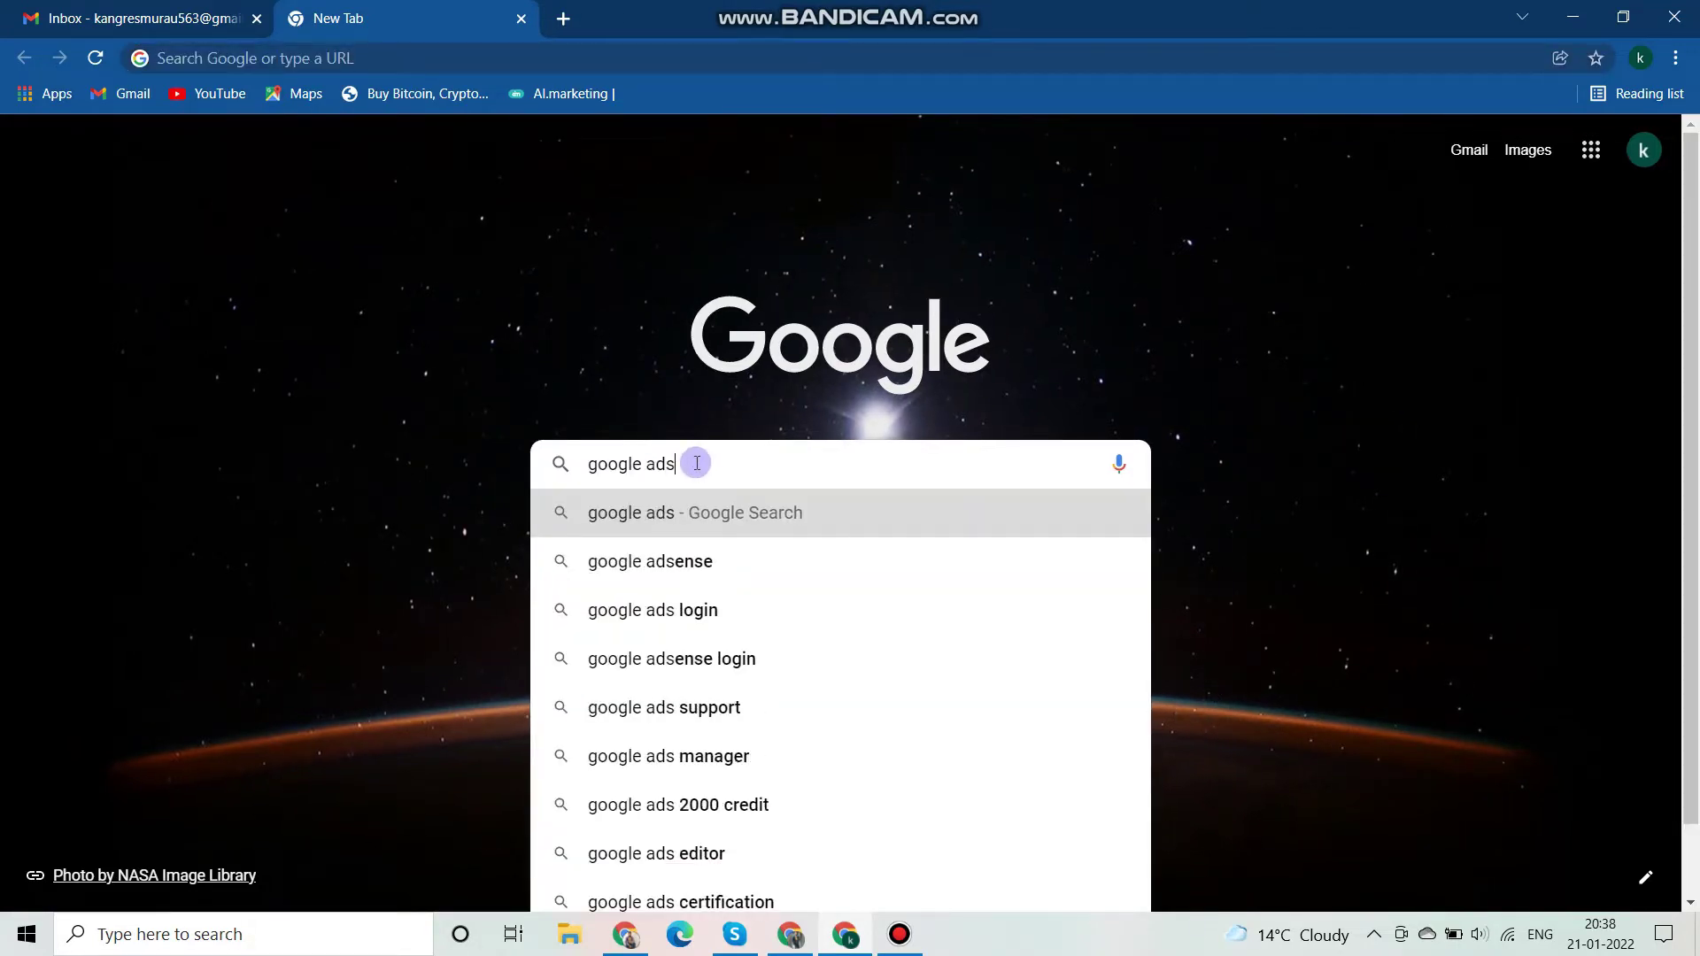
pyautogui.click(645, 523)
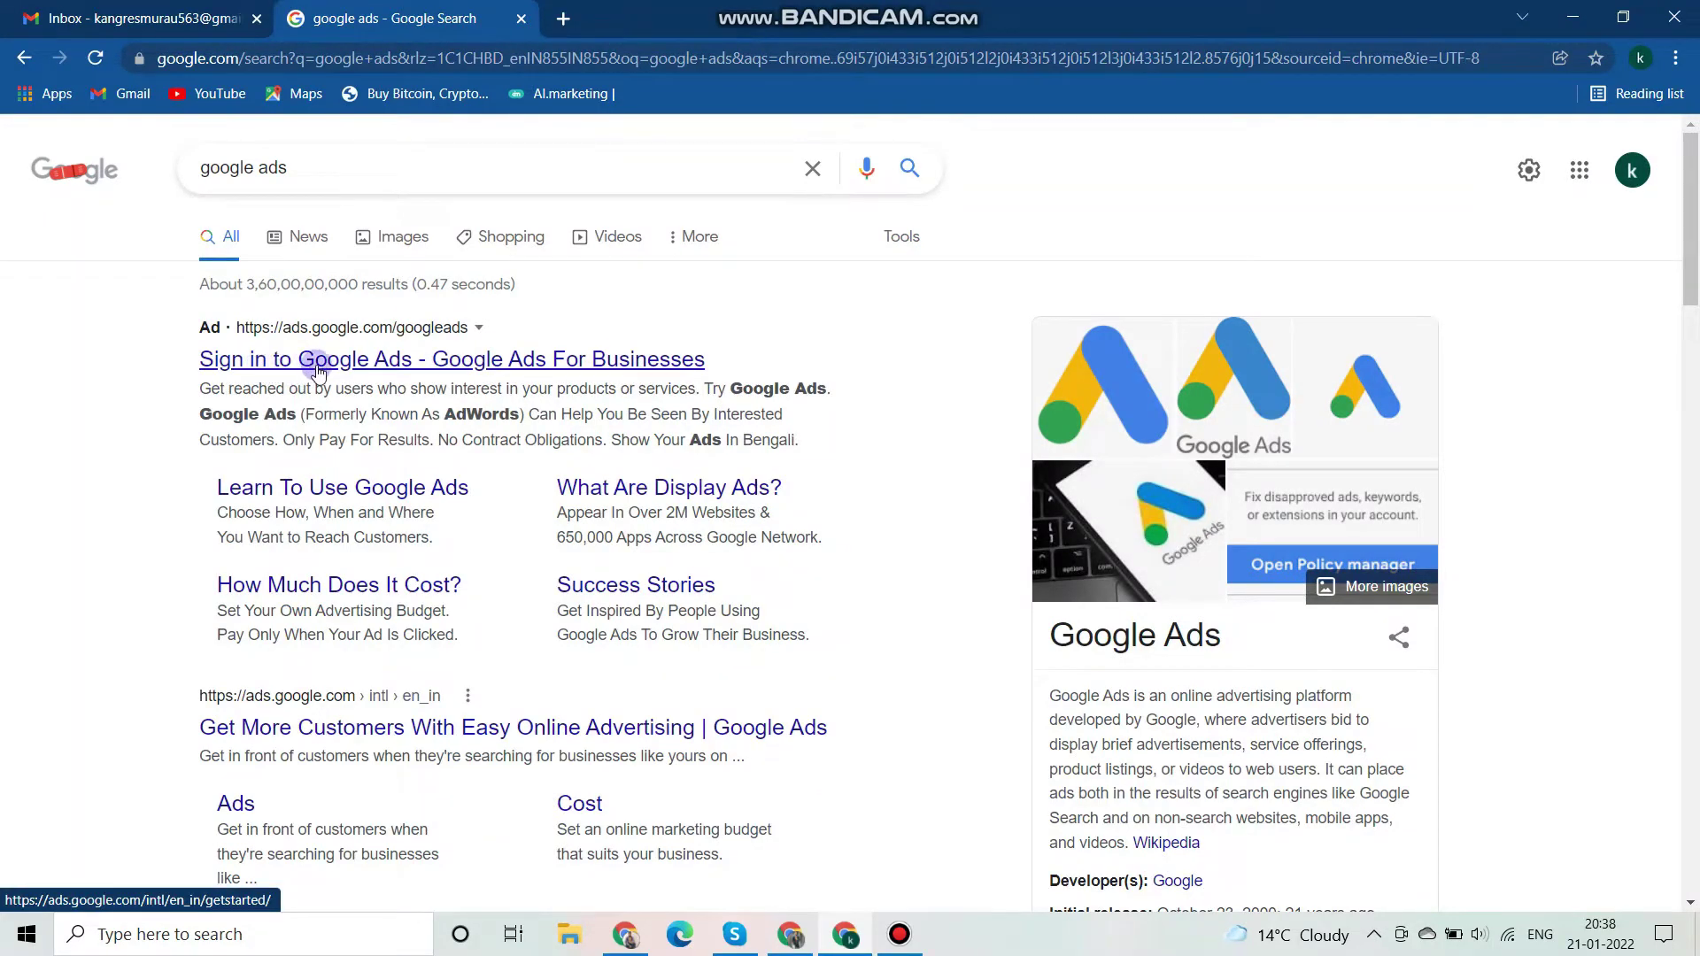
pyautogui.click(511, 370)
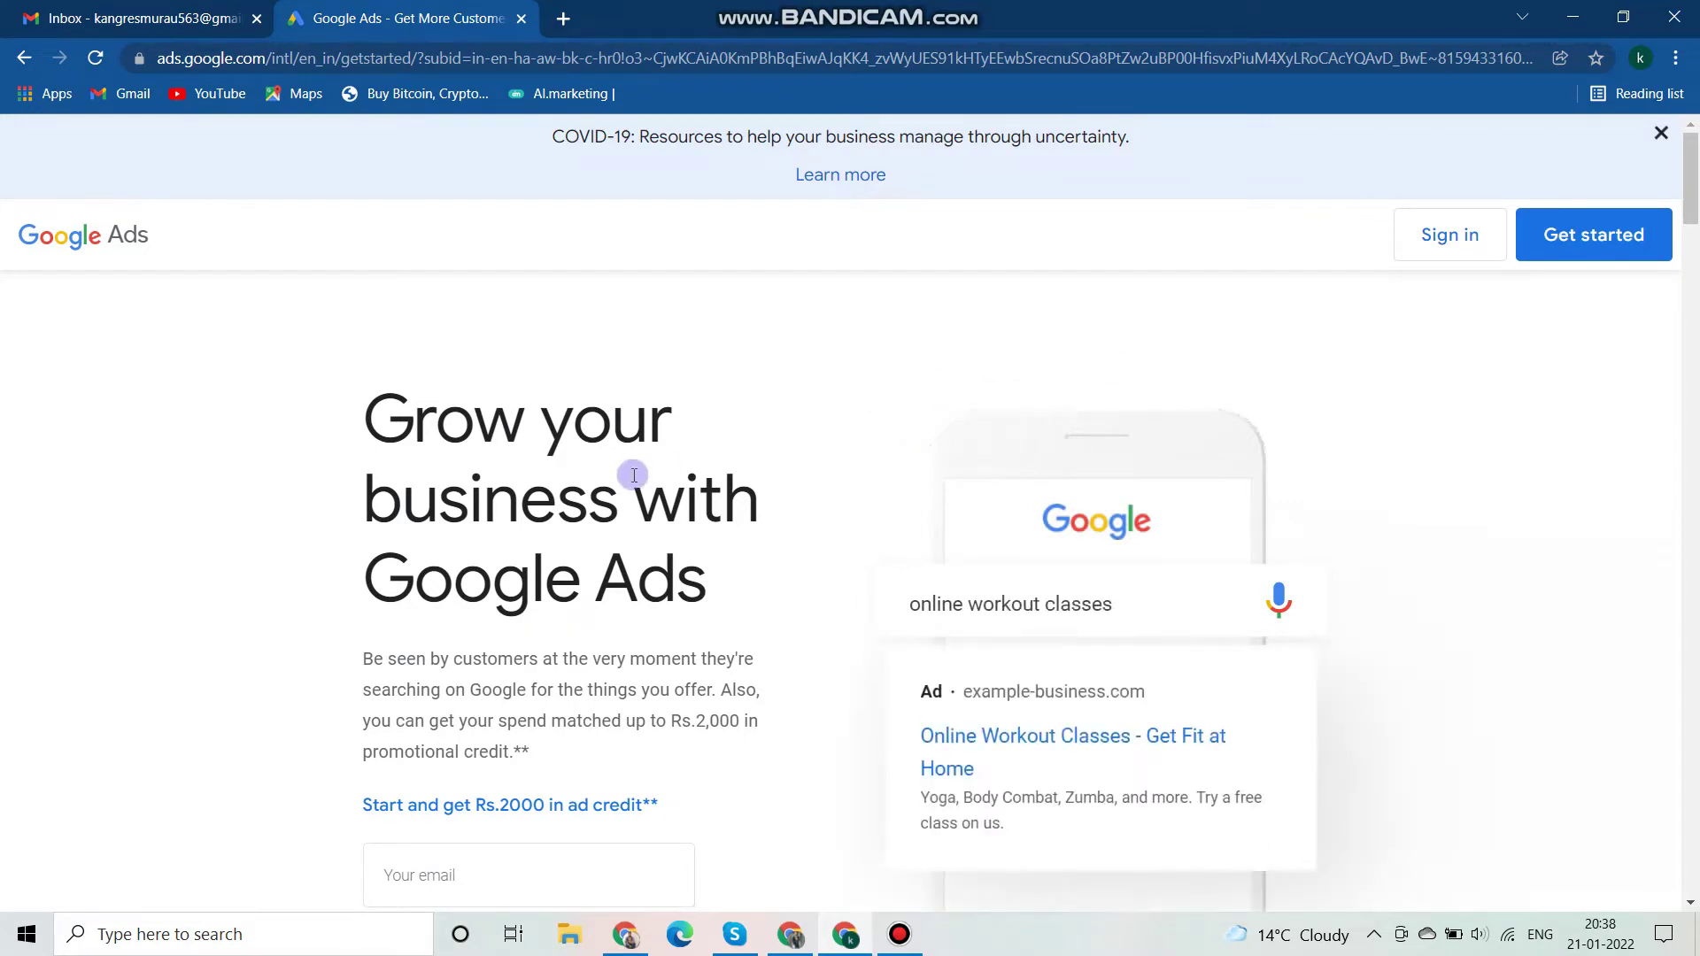
# Step: Request the Rs.2000 ad credit offer code by filling in the account's e-mail and completing the "I'm not a robot" check
pyautogui.scroll(-2, 659, 465)
pyautogui.scroll(2, 637, 448)
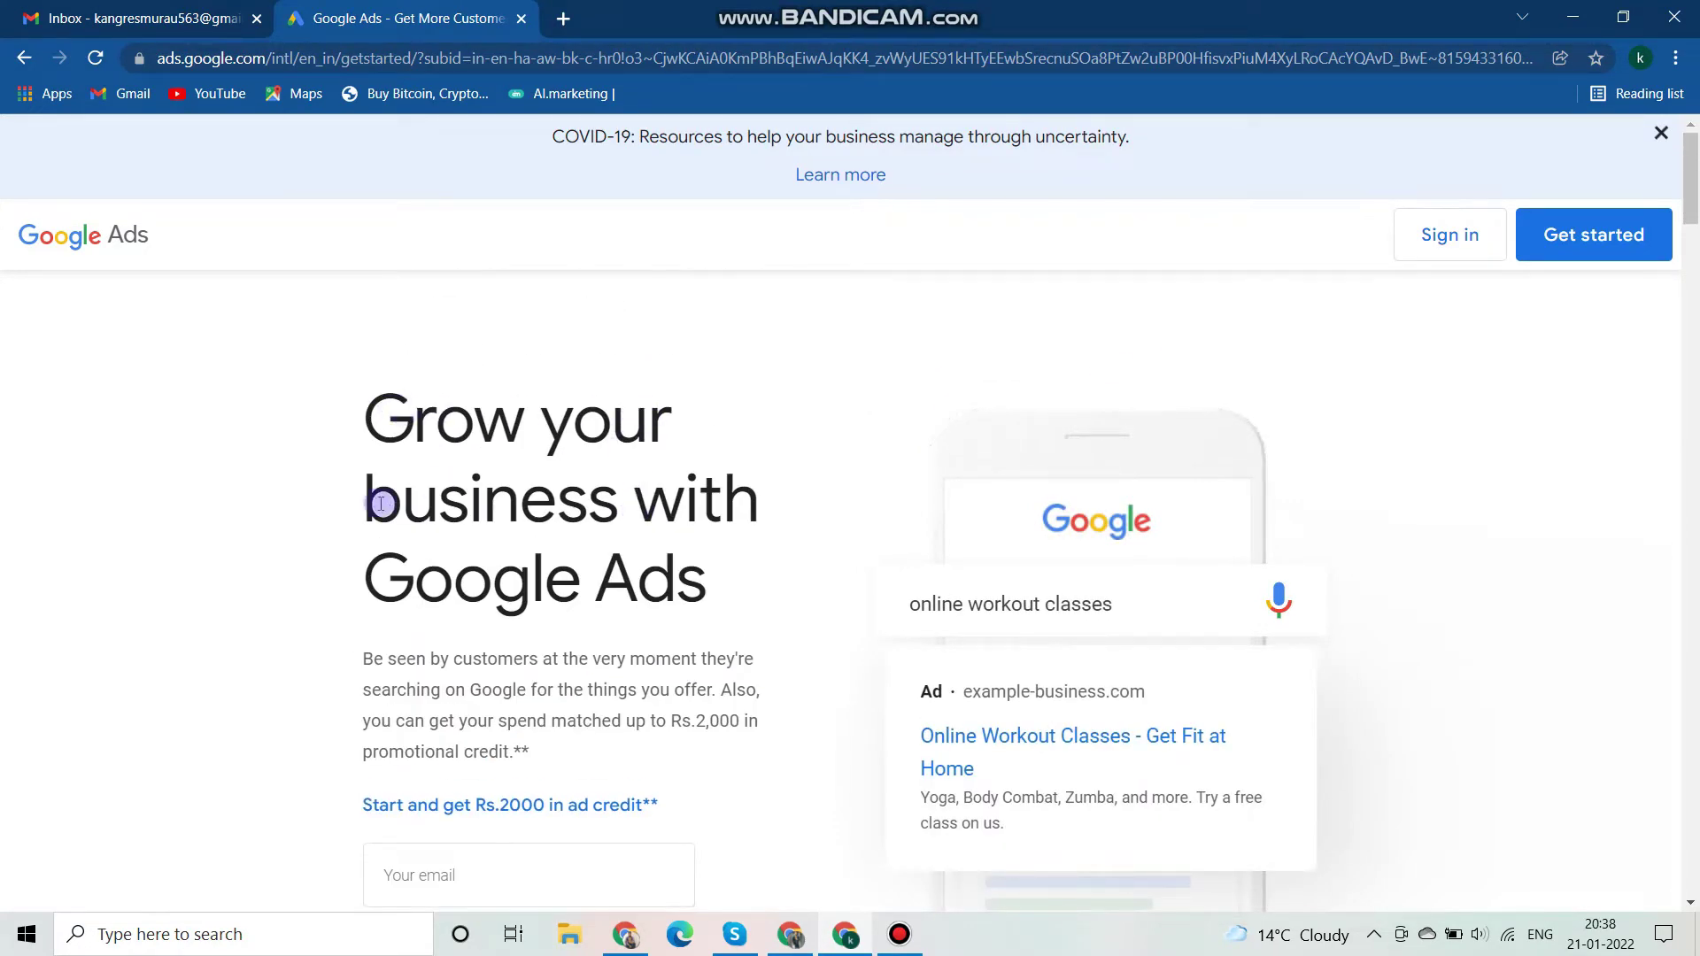
pyautogui.scroll(-3, 763, 581)
pyautogui.scroll(-3, 772, 549)
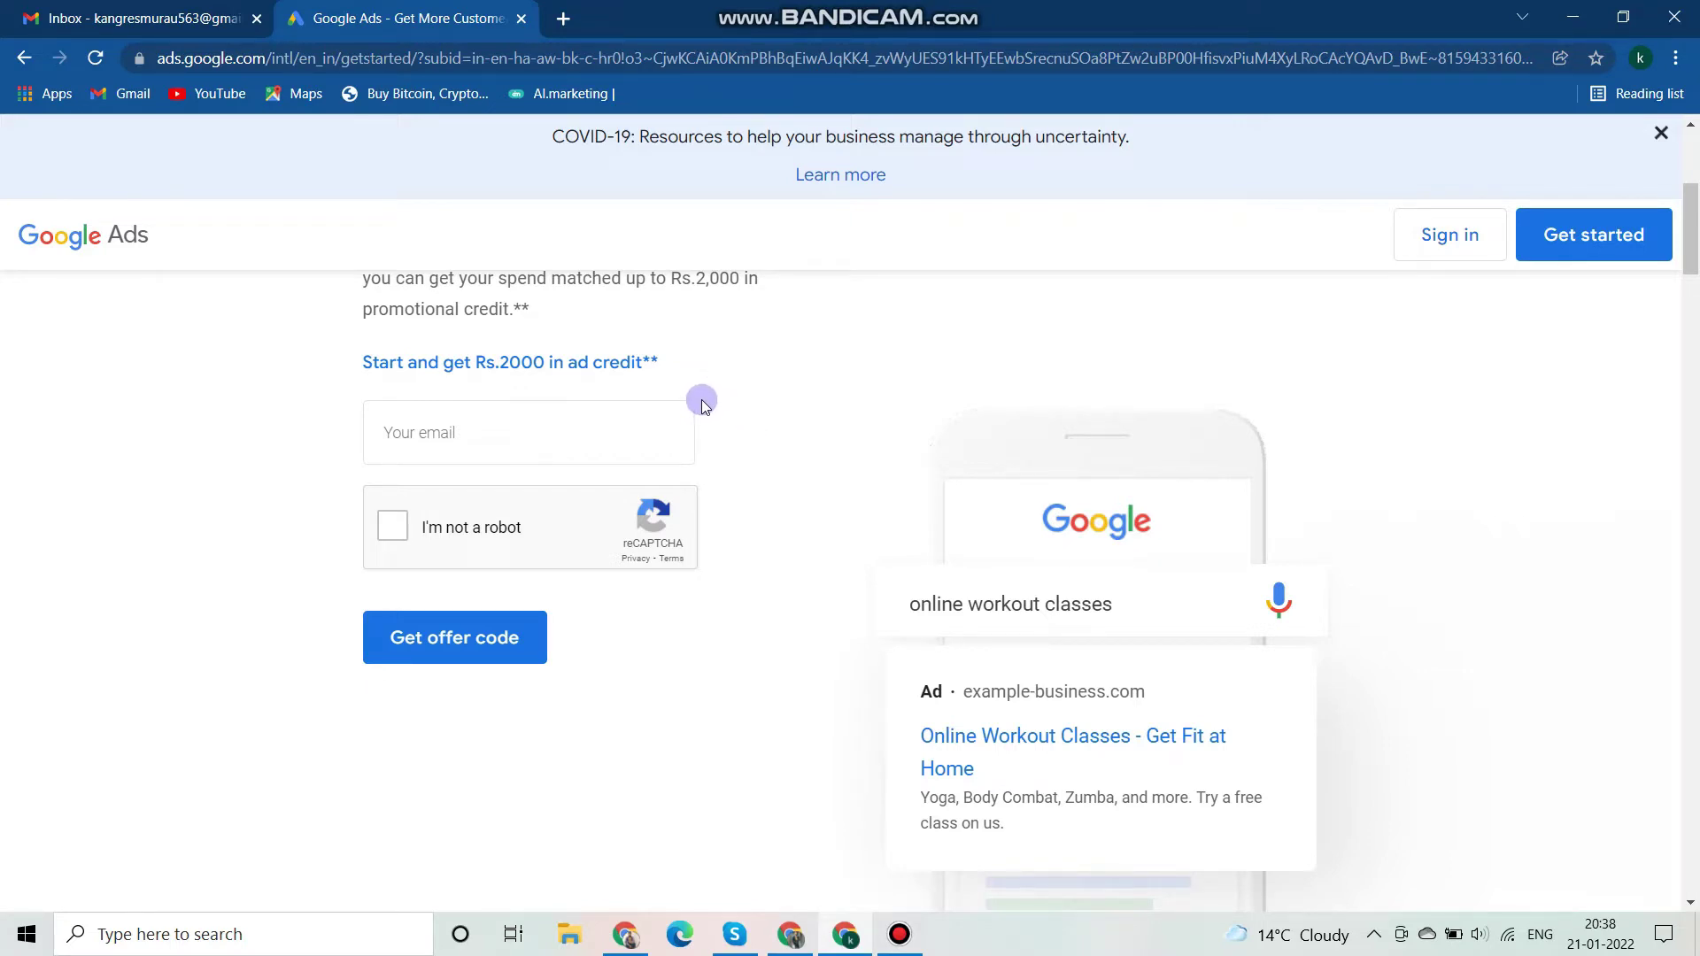
pyautogui.click(447, 435)
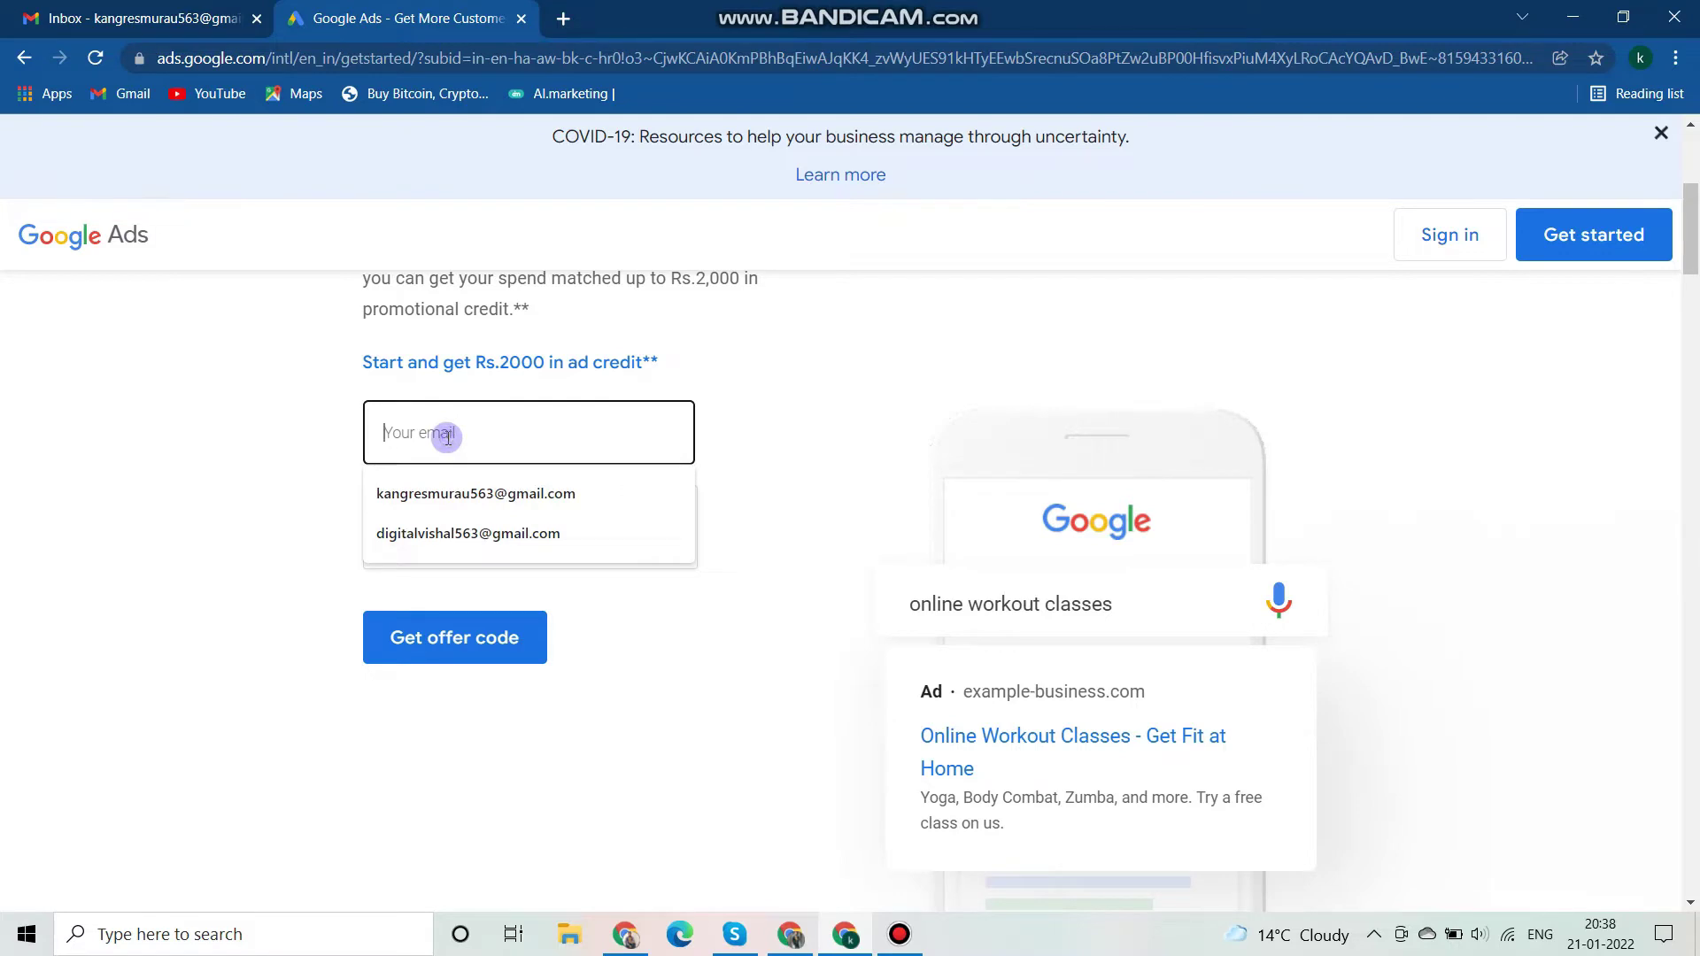
pyautogui.click(483, 503)
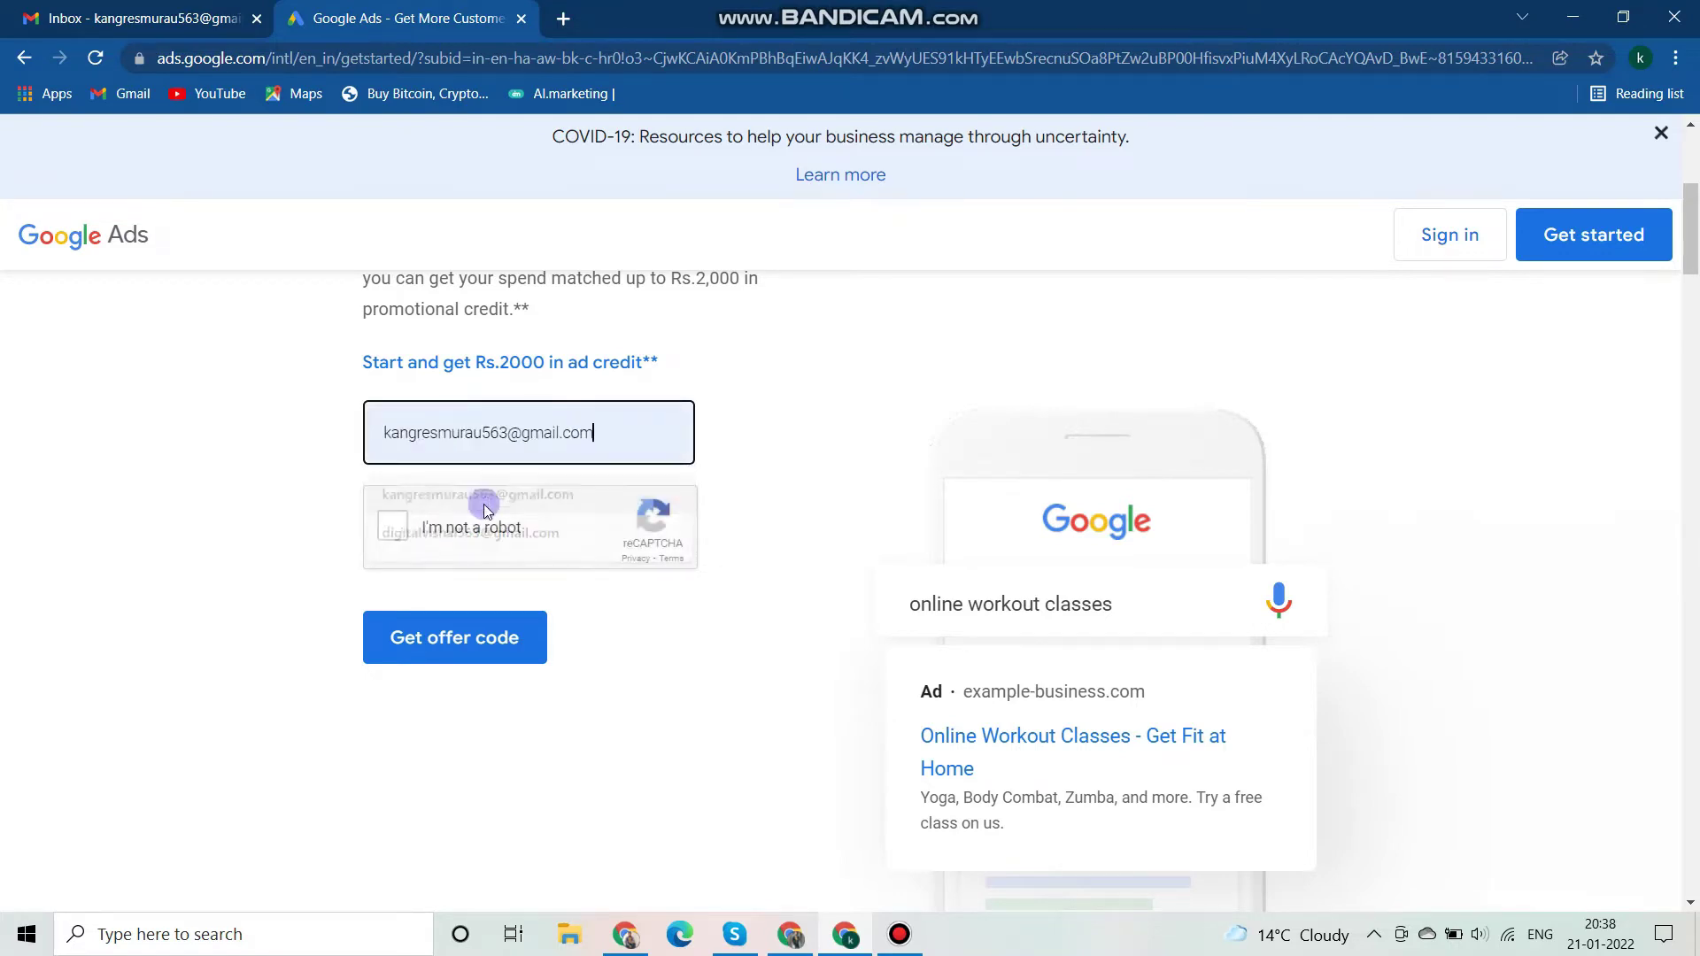
pyautogui.click(400, 524)
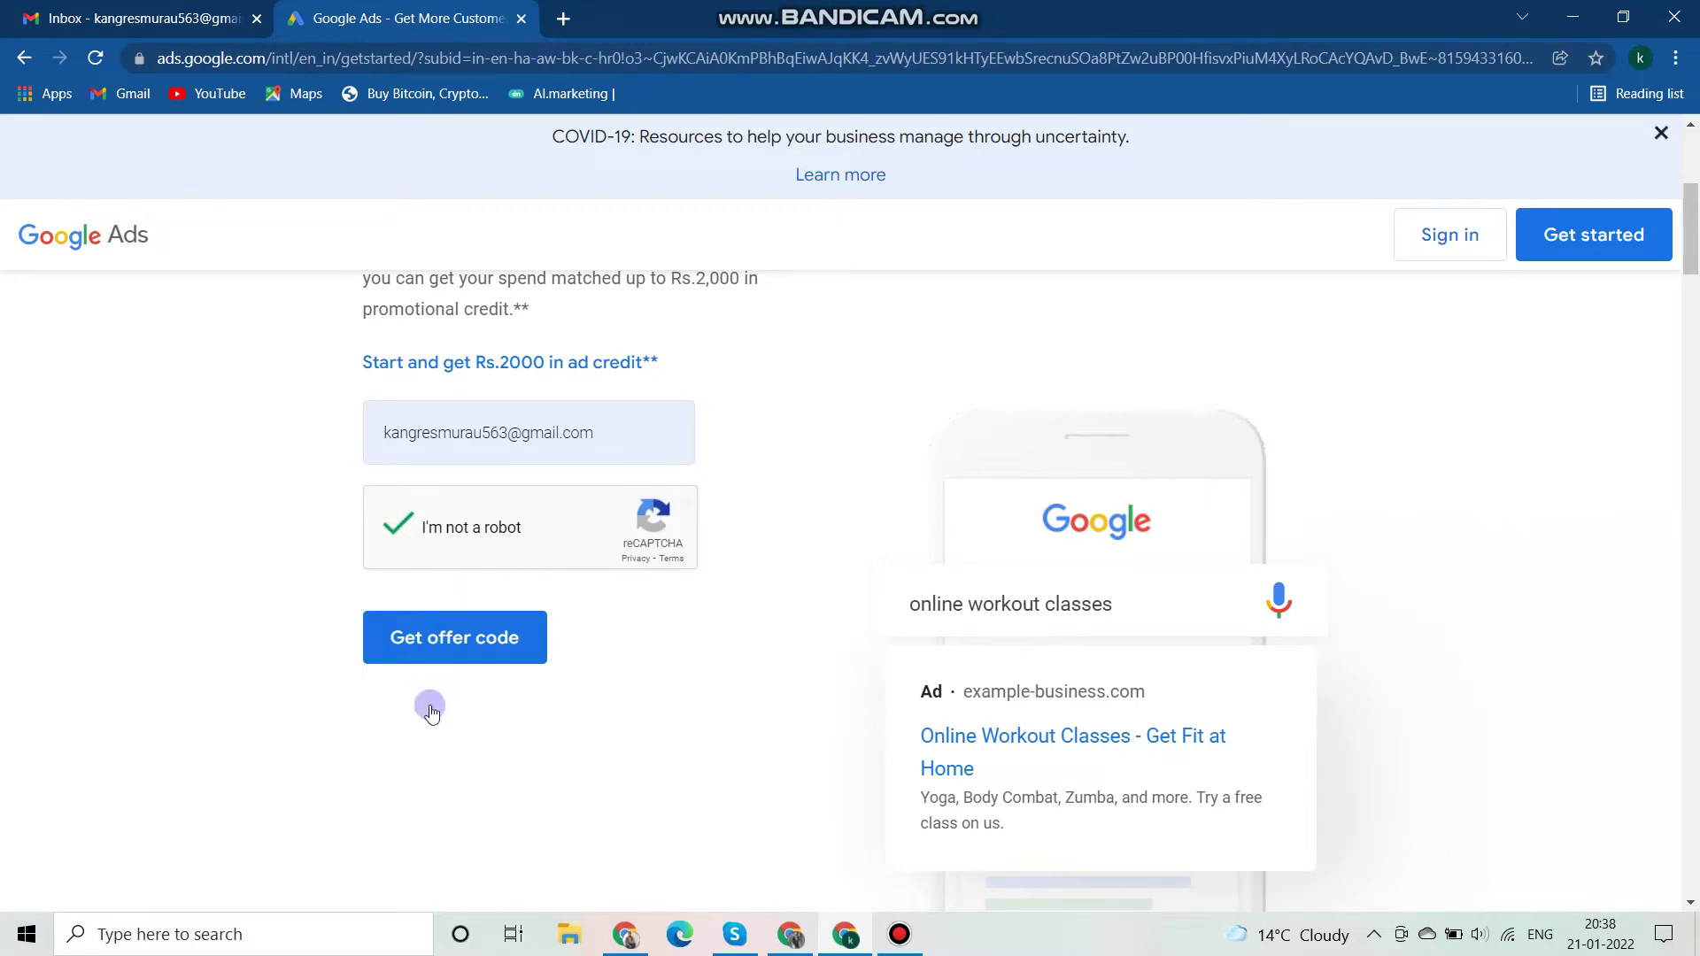
pyautogui.click(460, 650)
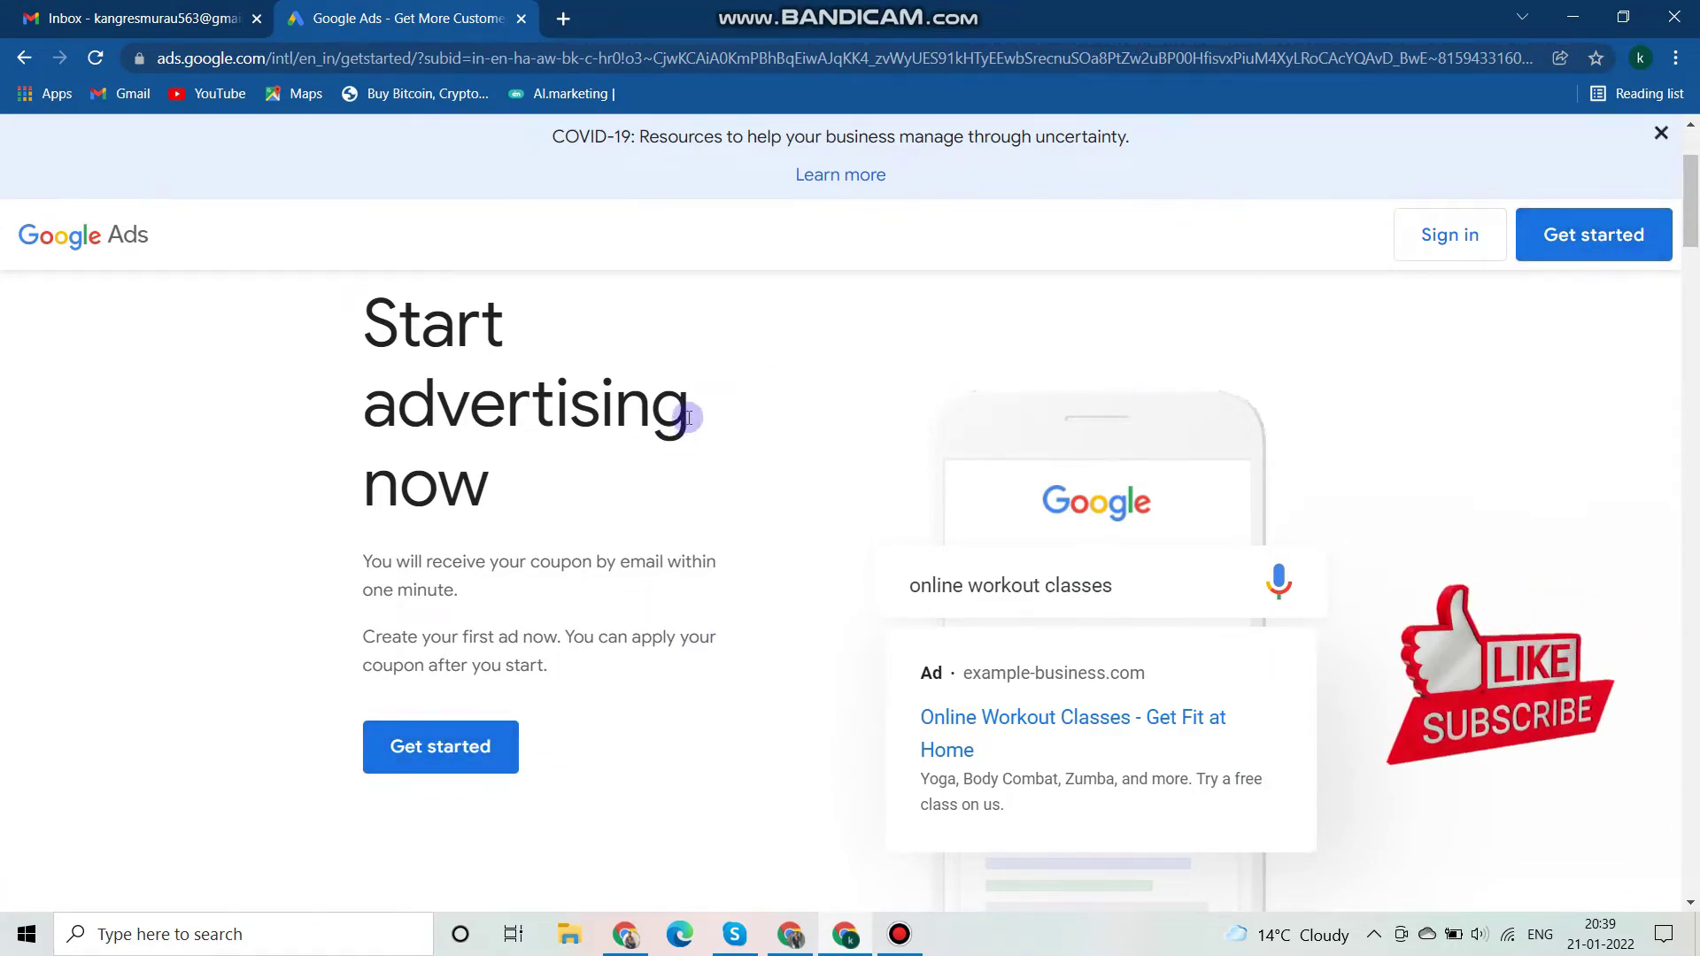
# Step: Get started with the first ad and switch the campaign setup from the advertising goal page to Expert Mode
pyautogui.click(450, 759)
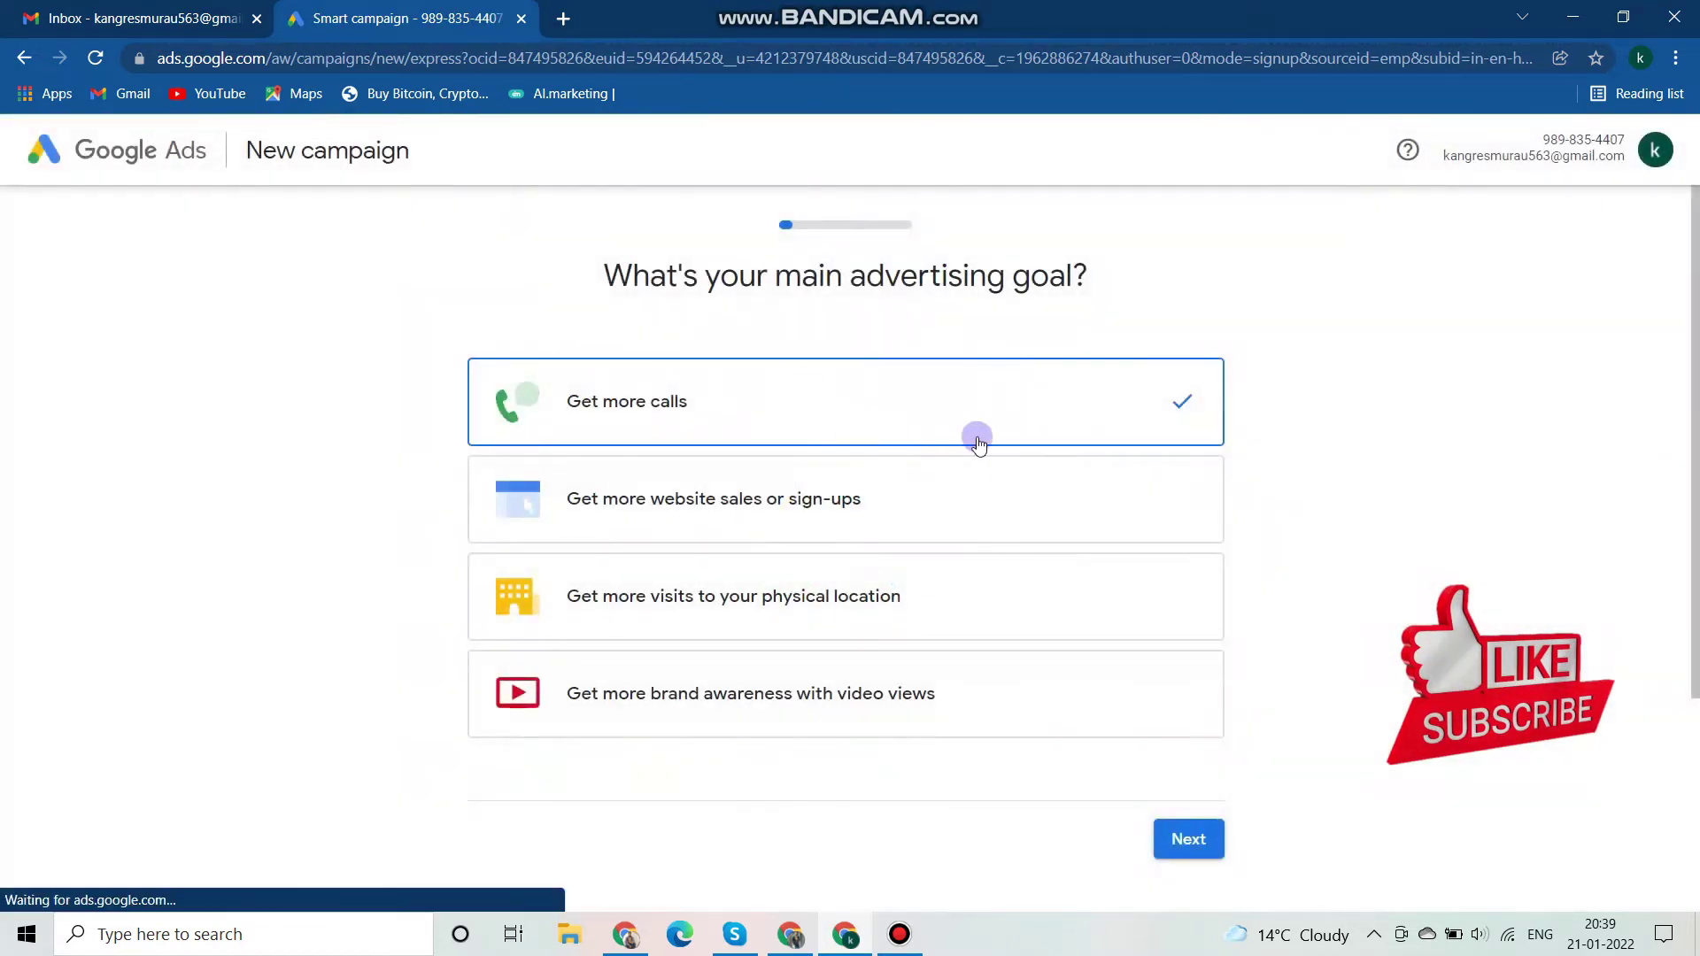
pyautogui.scroll(-2, 973, 445)
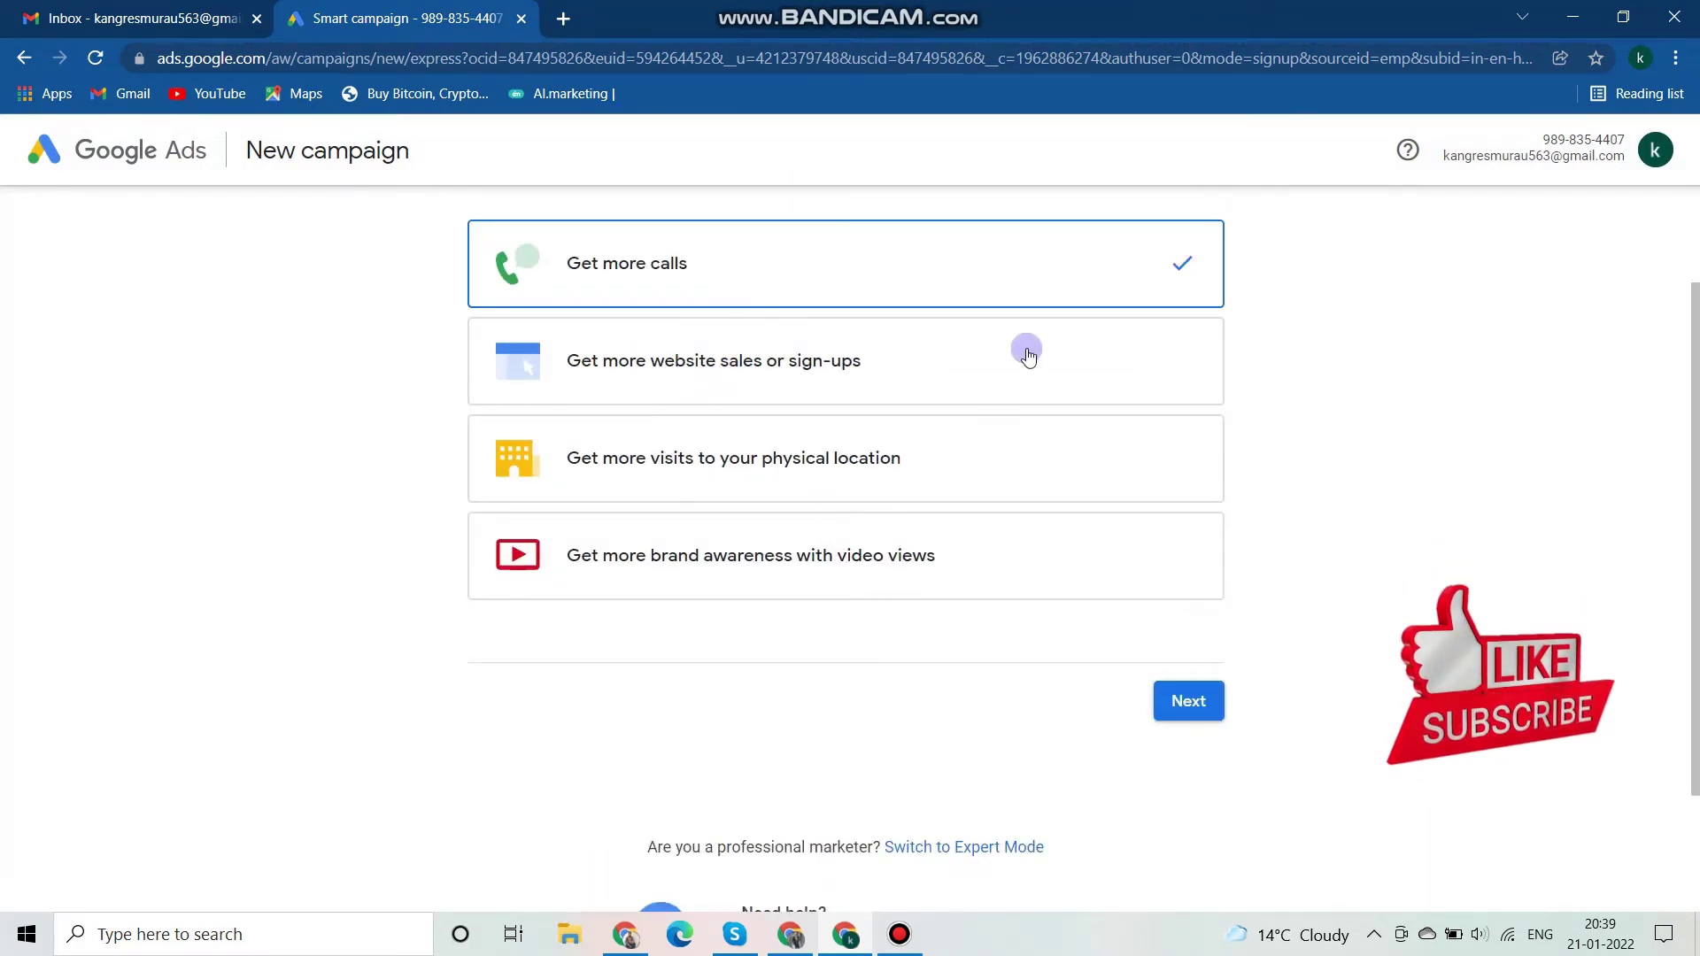
pyautogui.scroll(2, 797, 478)
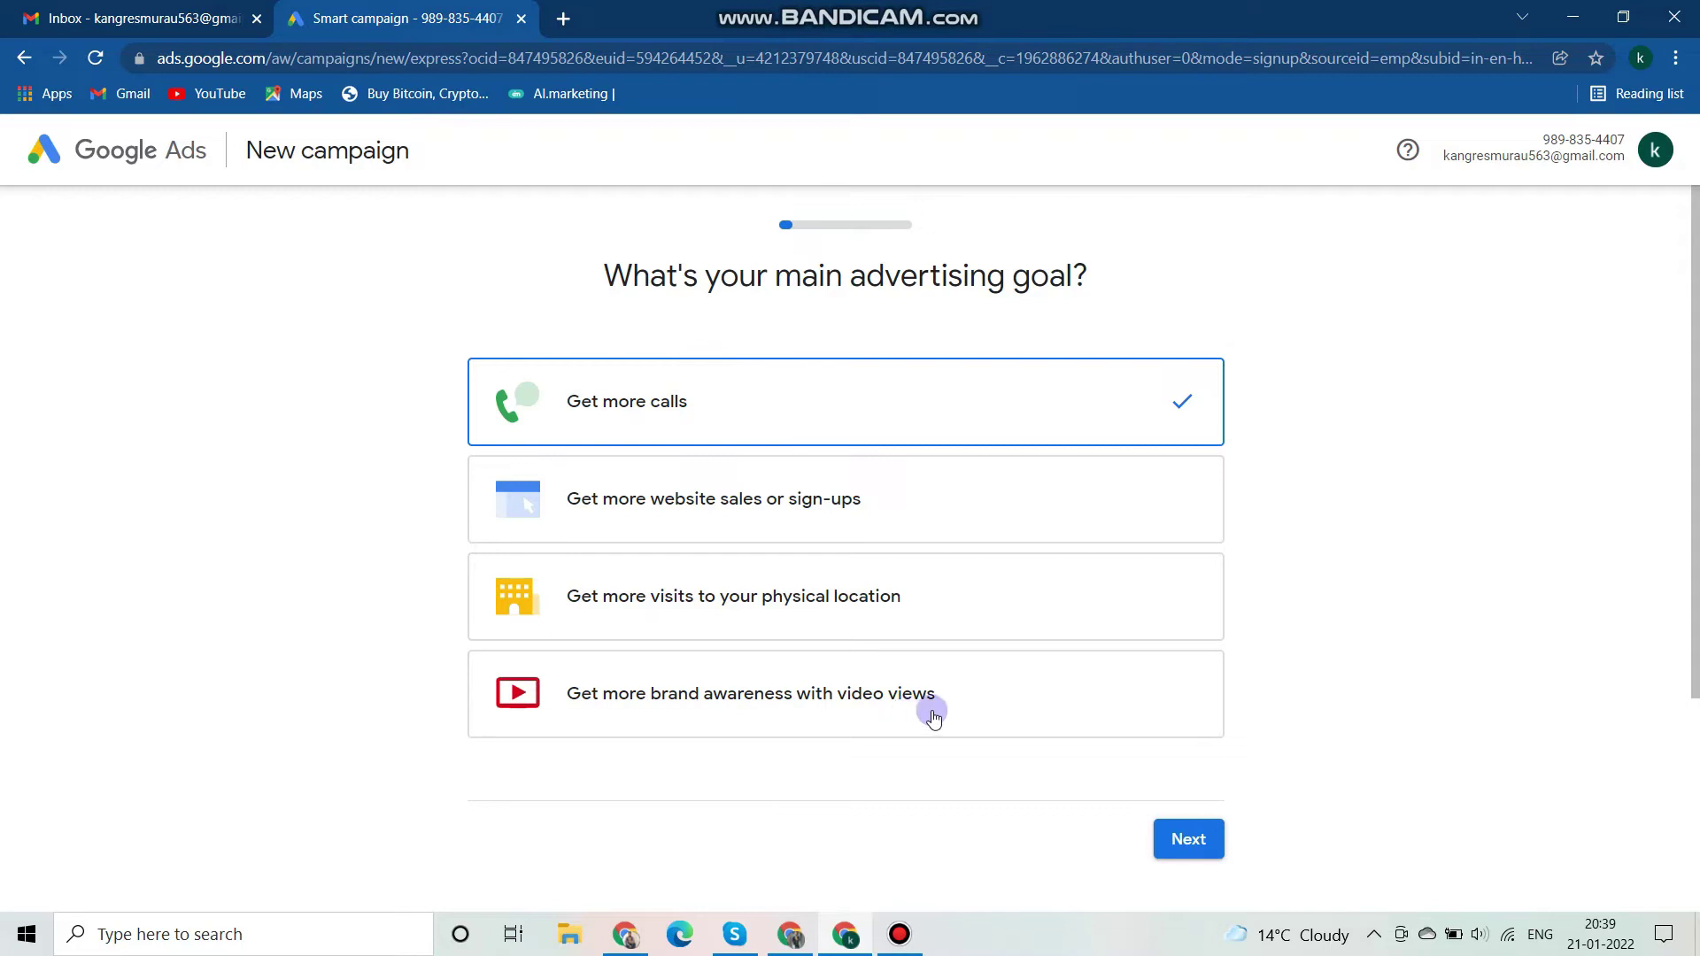
pyautogui.scroll(-2, 938, 708)
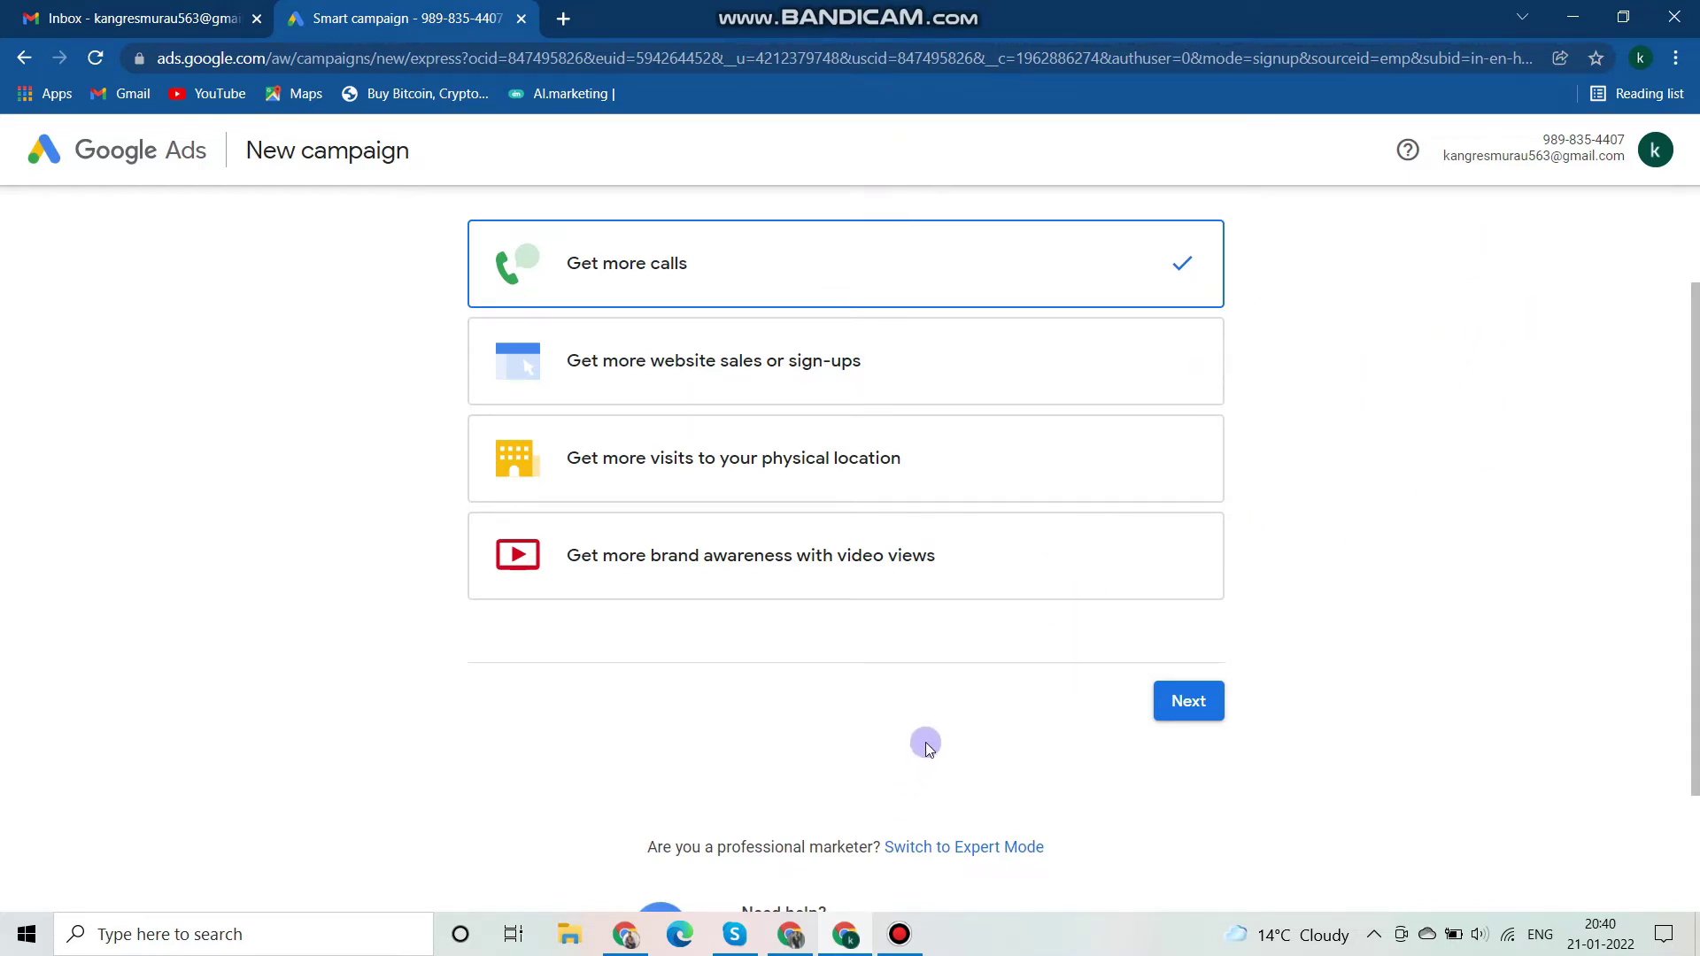
pyautogui.scroll(-2, 734, 843)
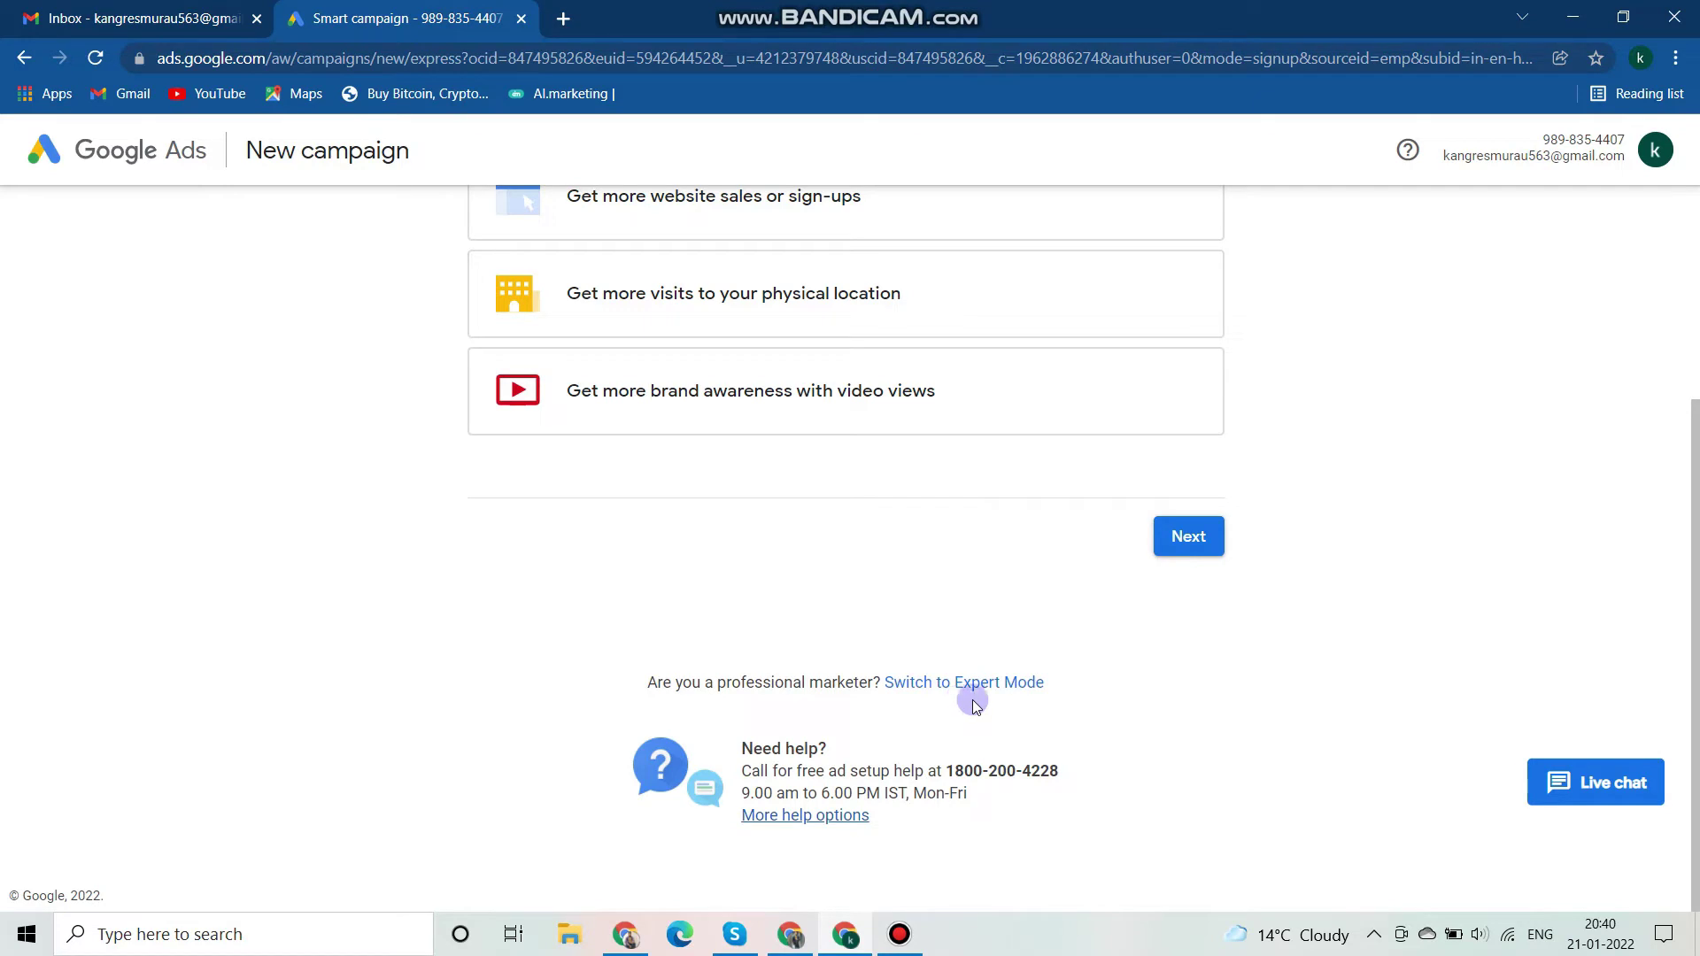
pyautogui.scroll(3, 804, 504)
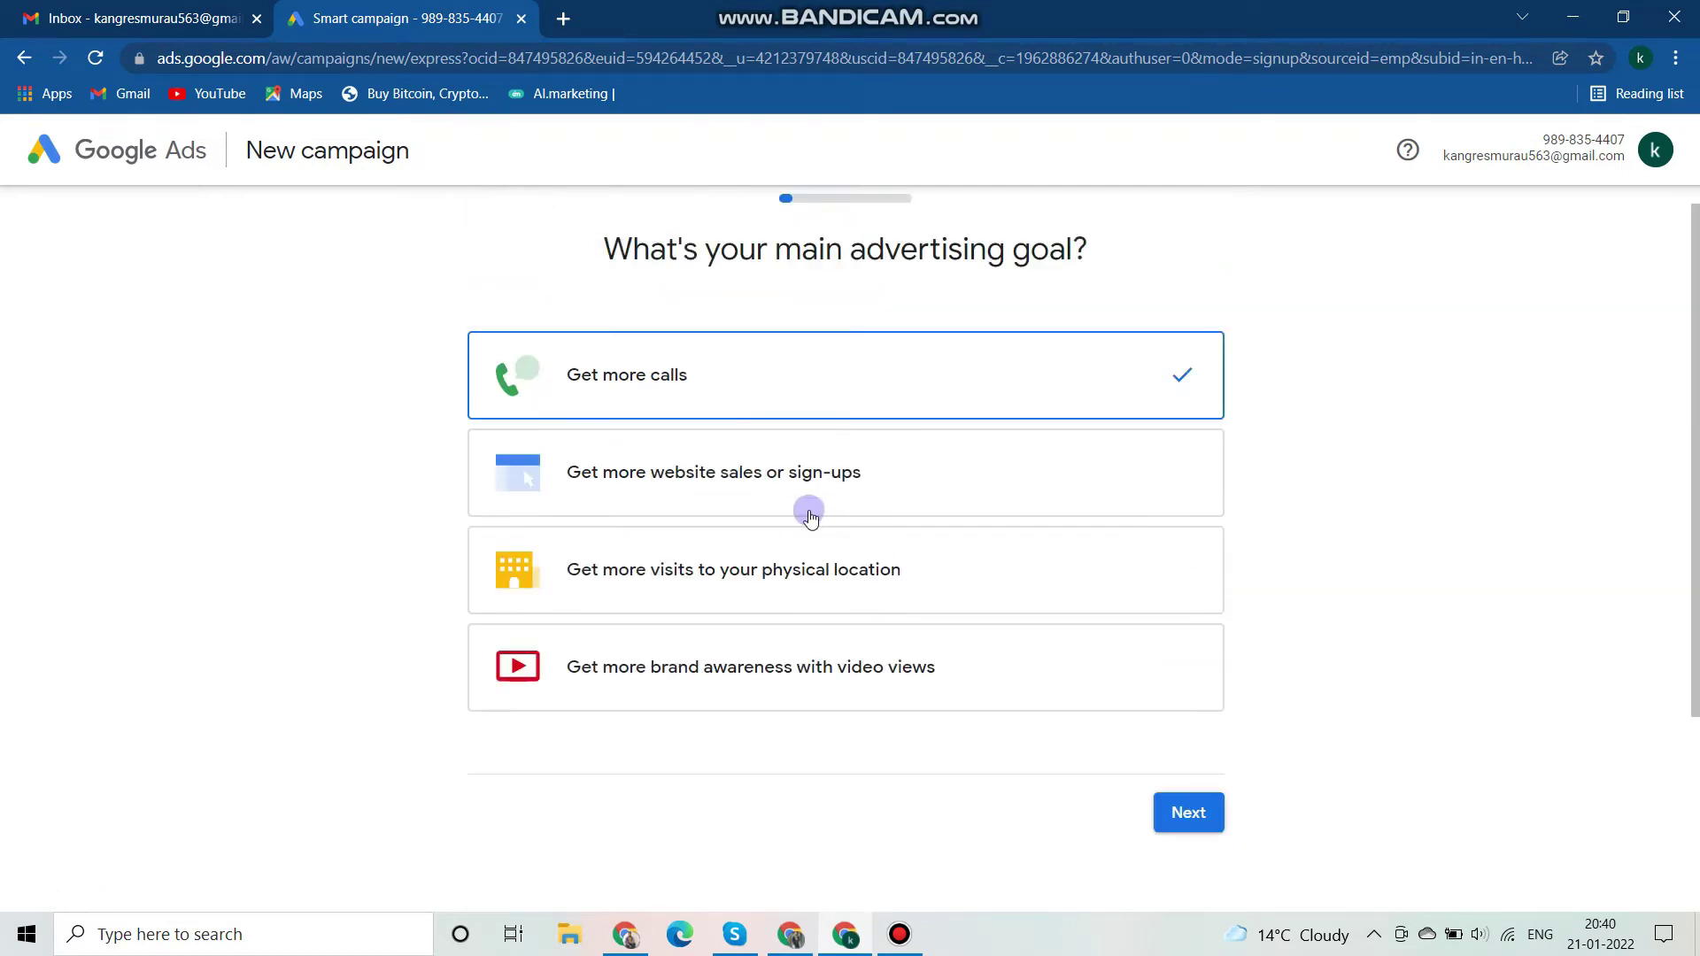
pyautogui.scroll(-3, 866, 573)
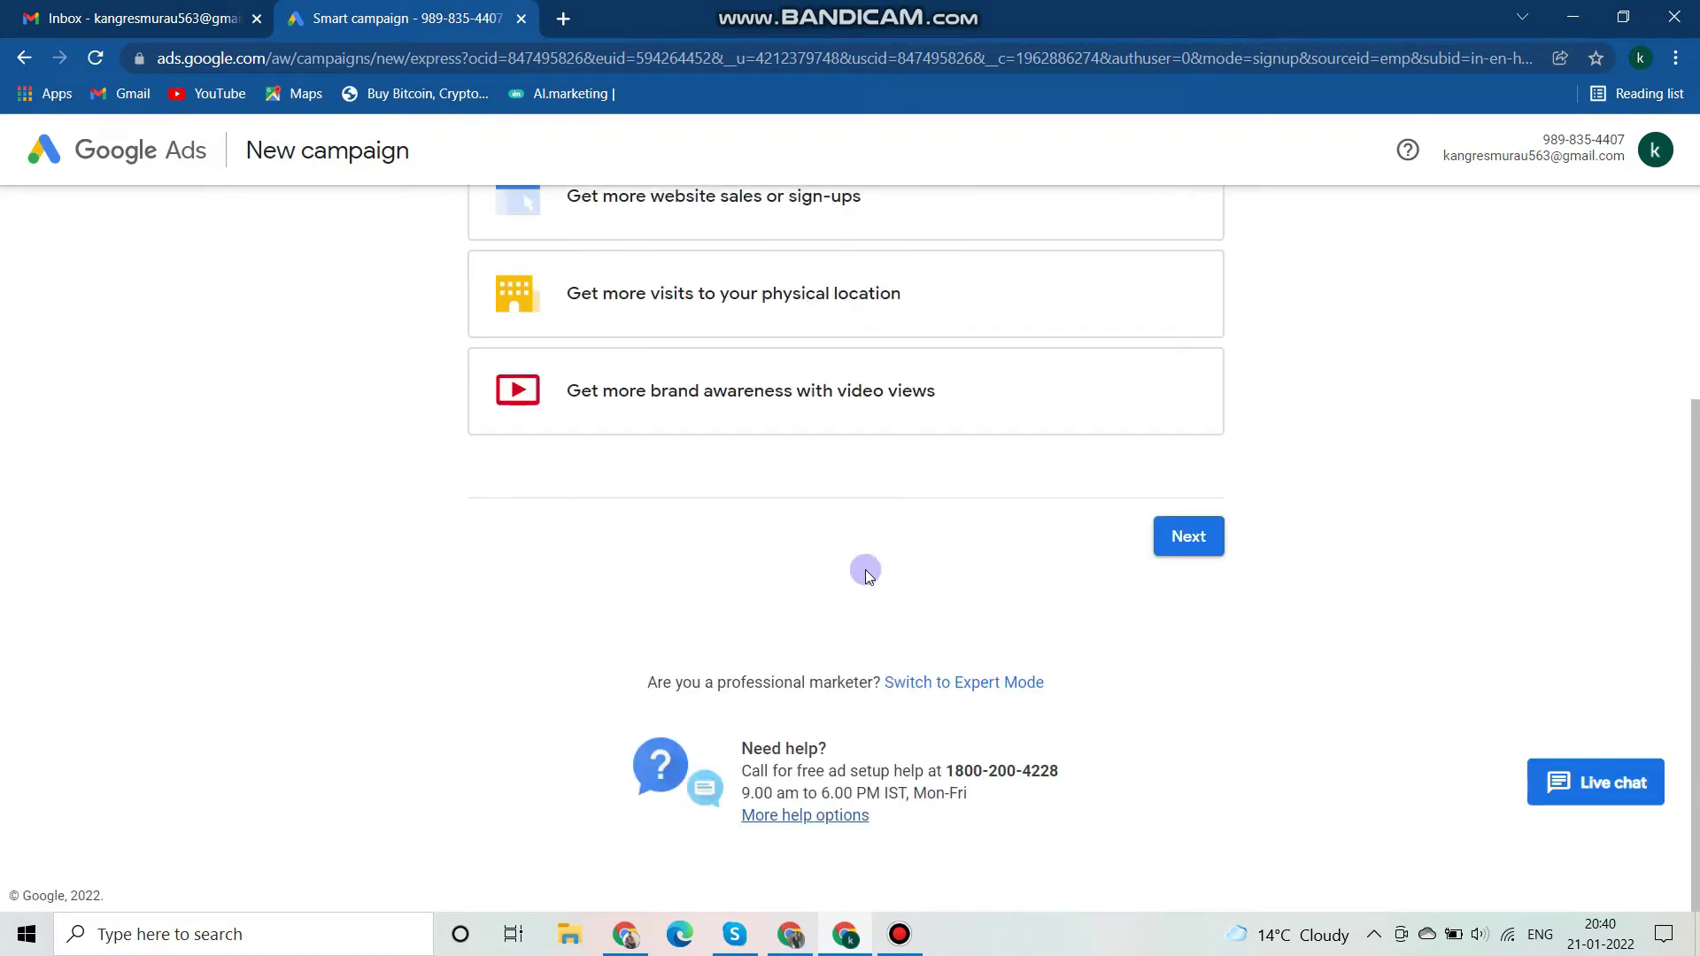
pyautogui.click(986, 691)
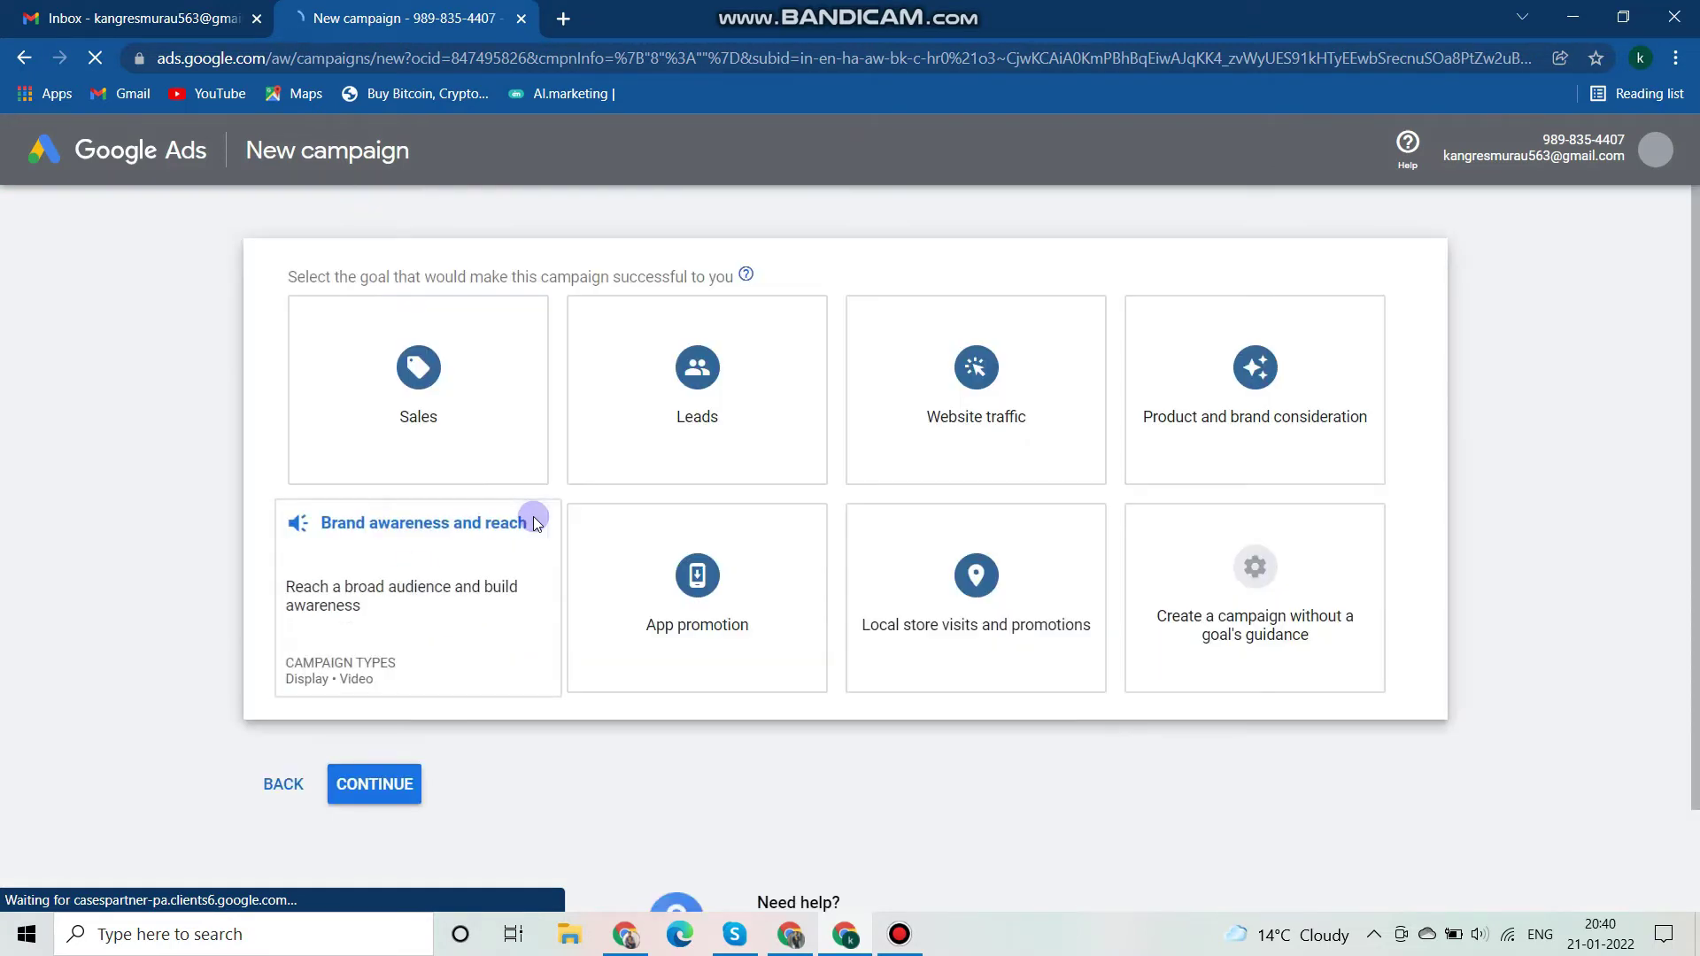
# Step: Choose to create a campaign without a goal's guidance as the campaign goal
pyautogui.scroll(-1, 691, 731)
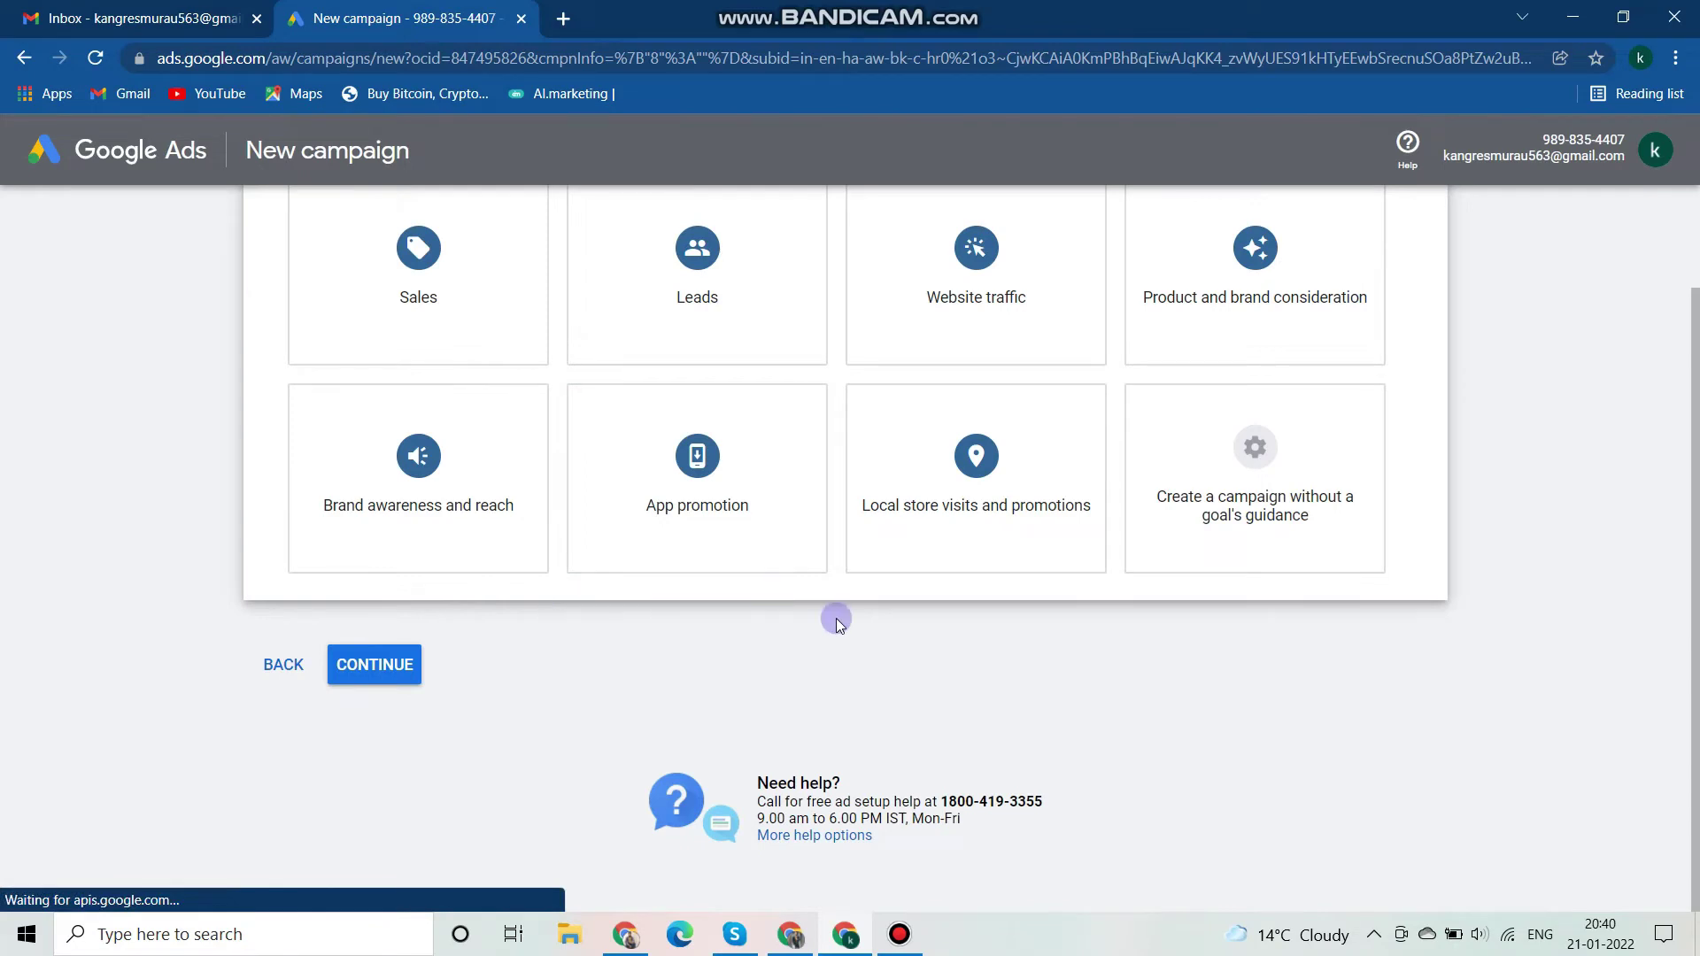
pyautogui.scroll(1, 834, 614)
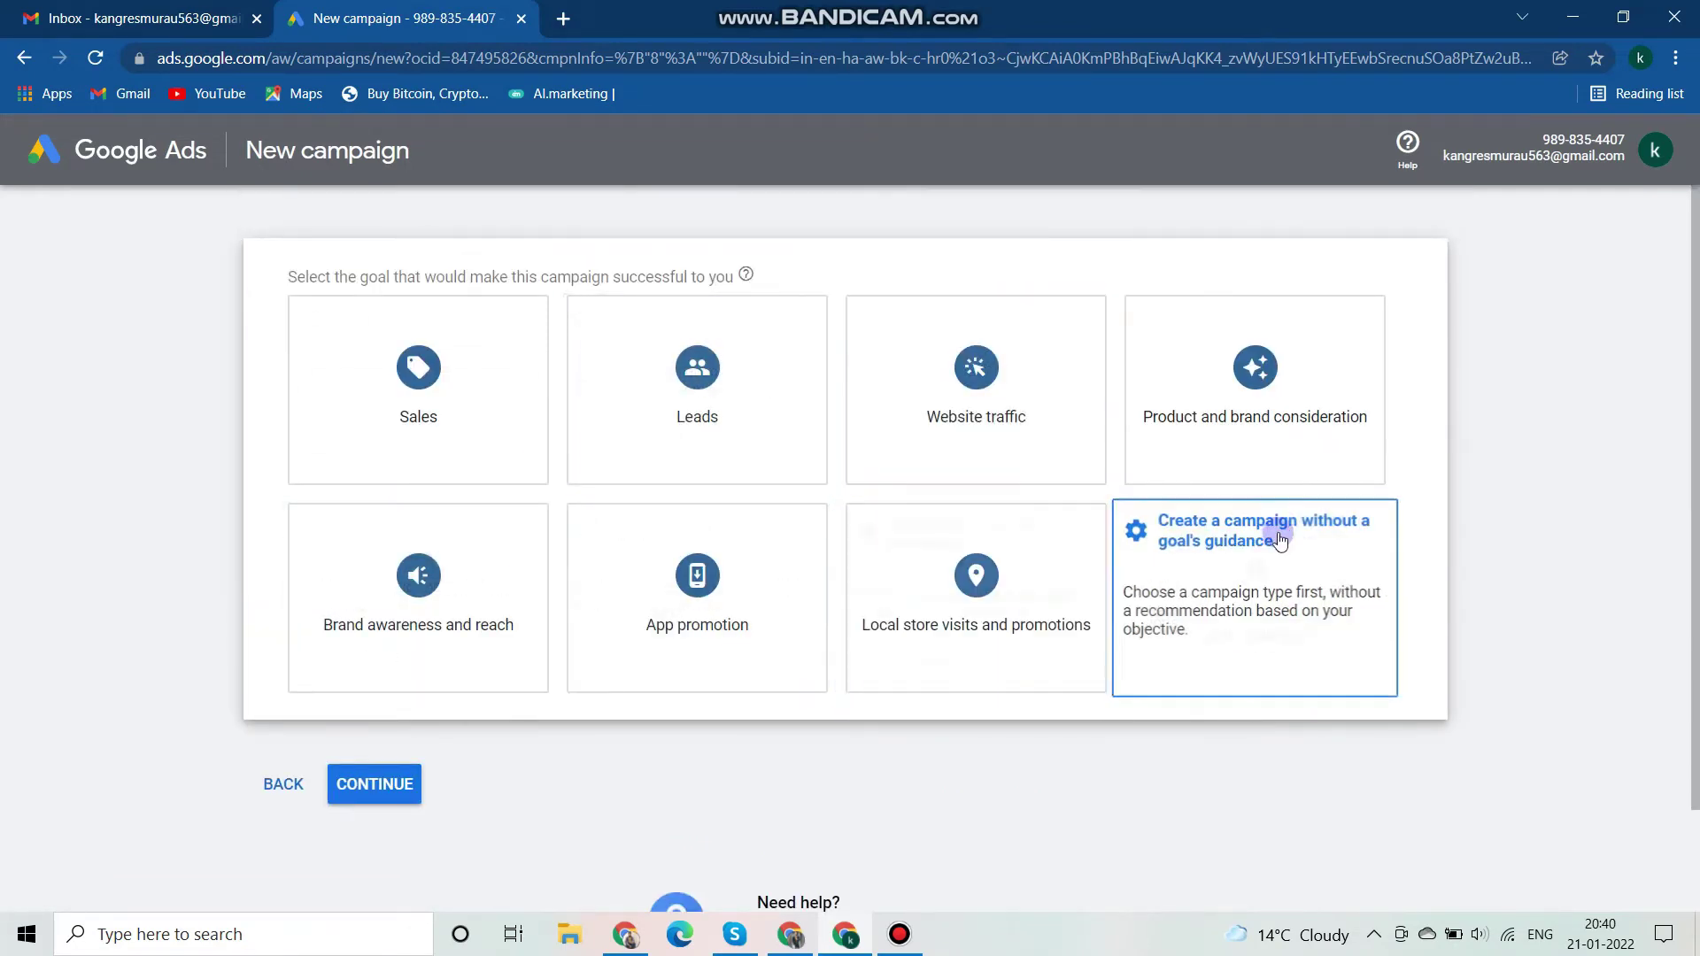
pyautogui.scroll(-1, 895, 673)
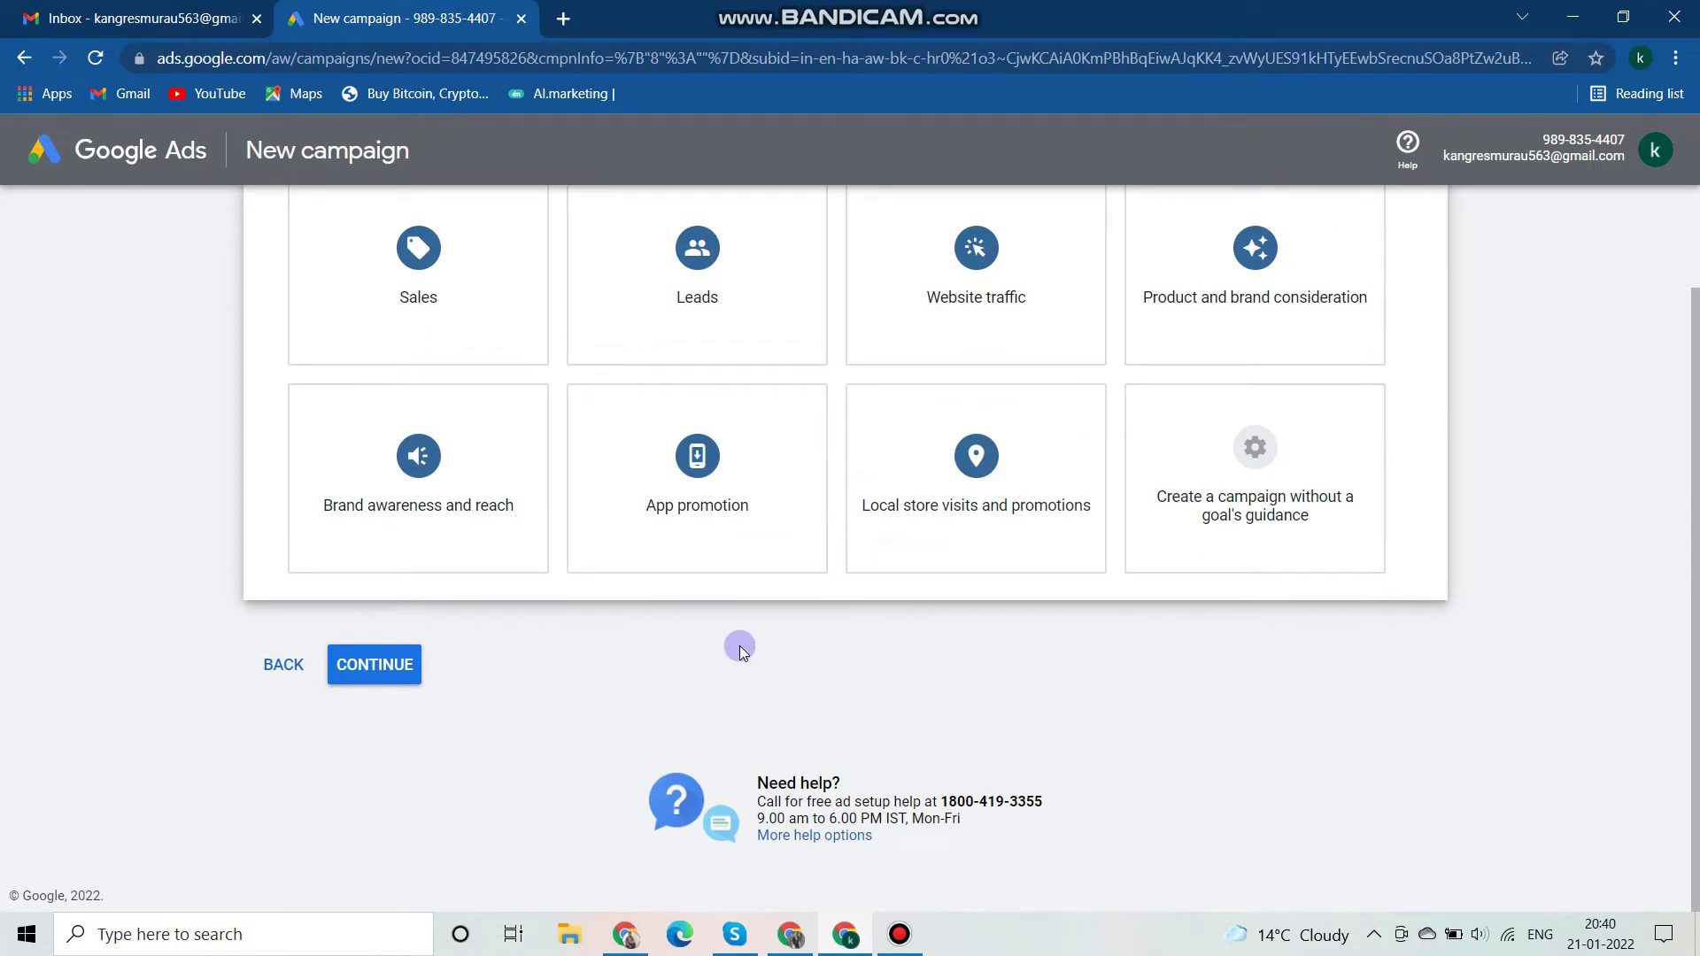
pyautogui.scroll(1, 784, 656)
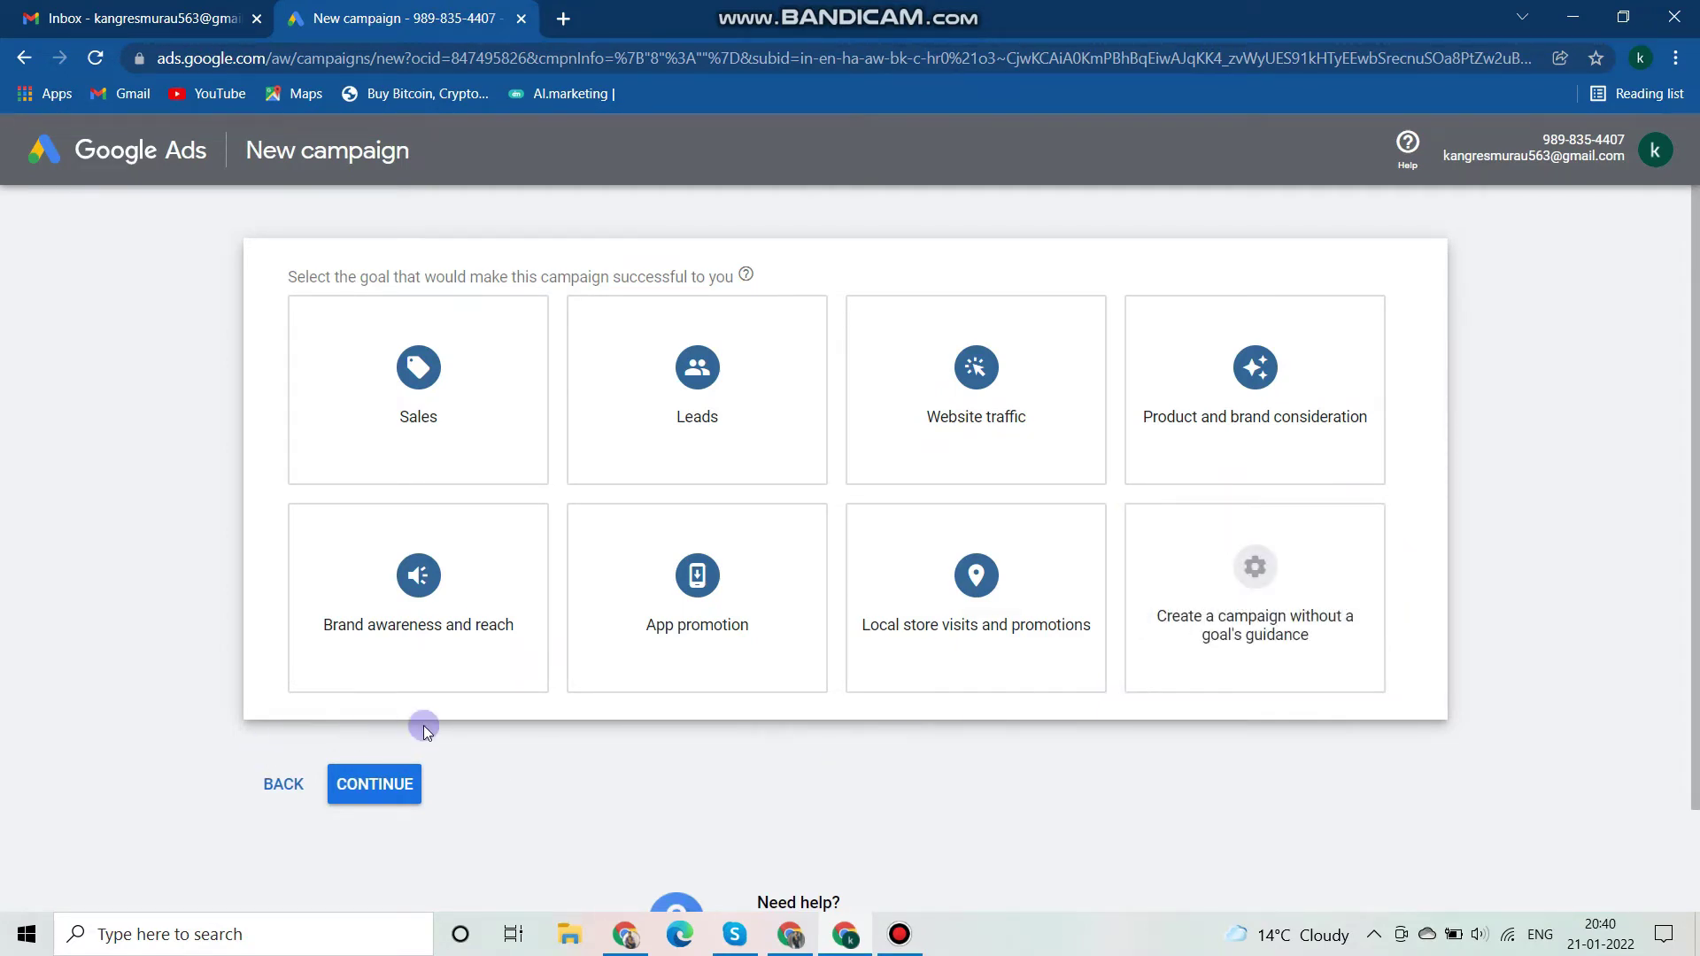
pyautogui.scroll(-2, 593, 745)
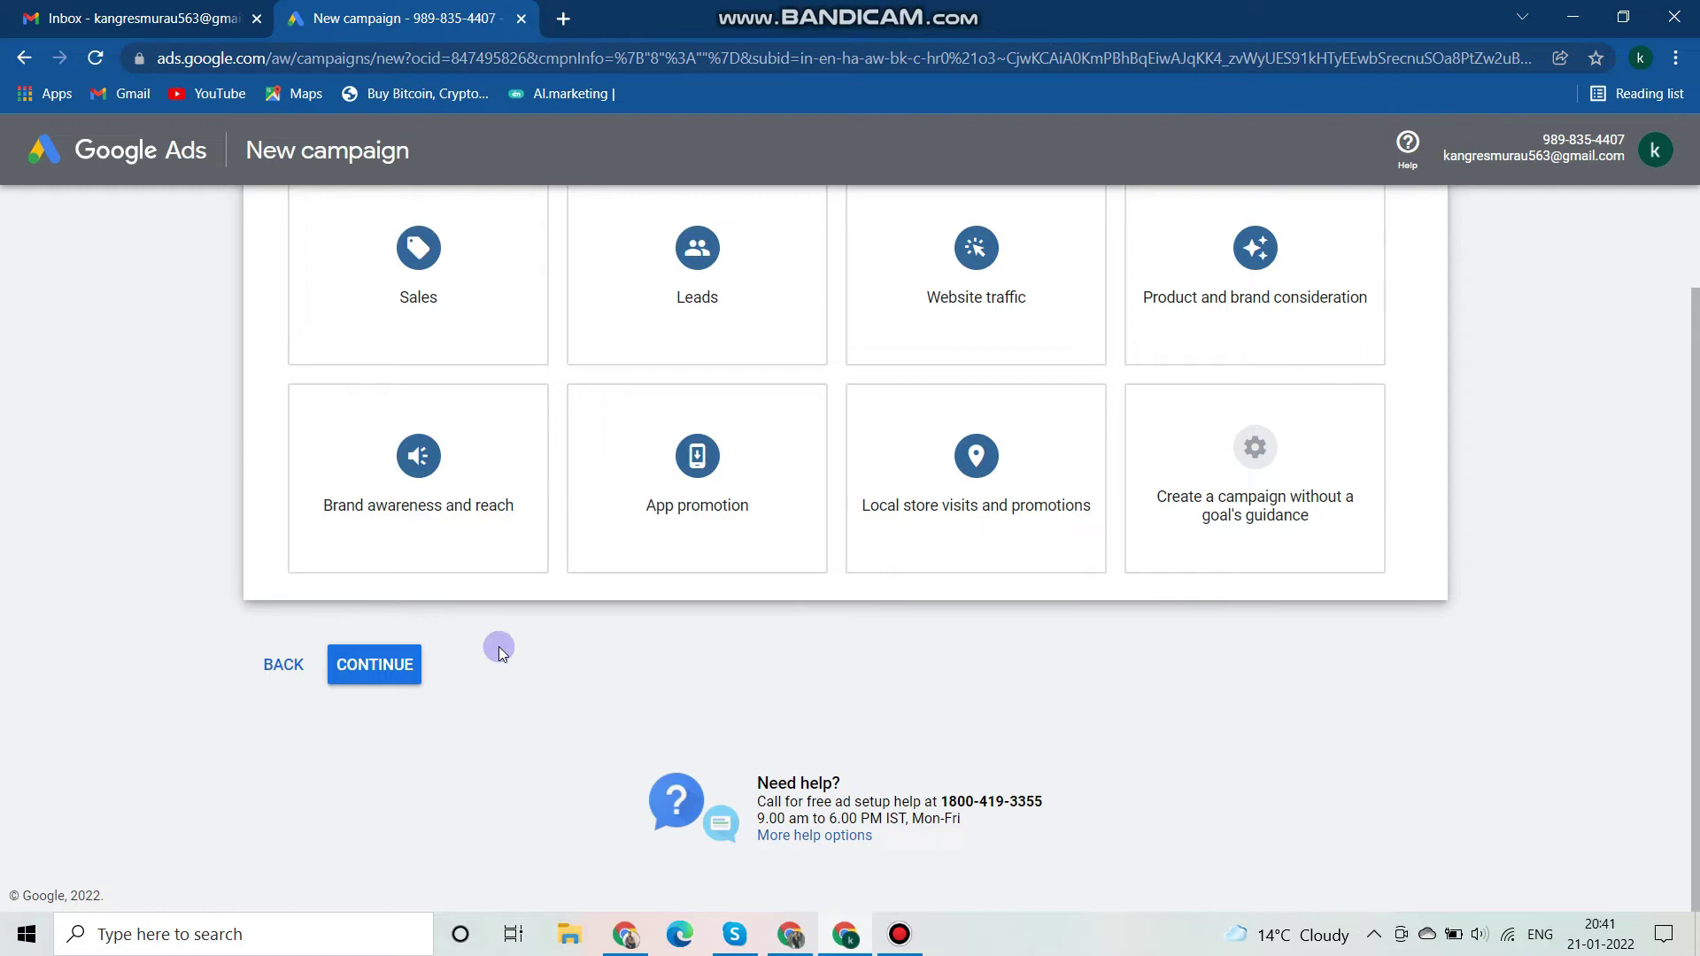
pyautogui.click(1278, 475)
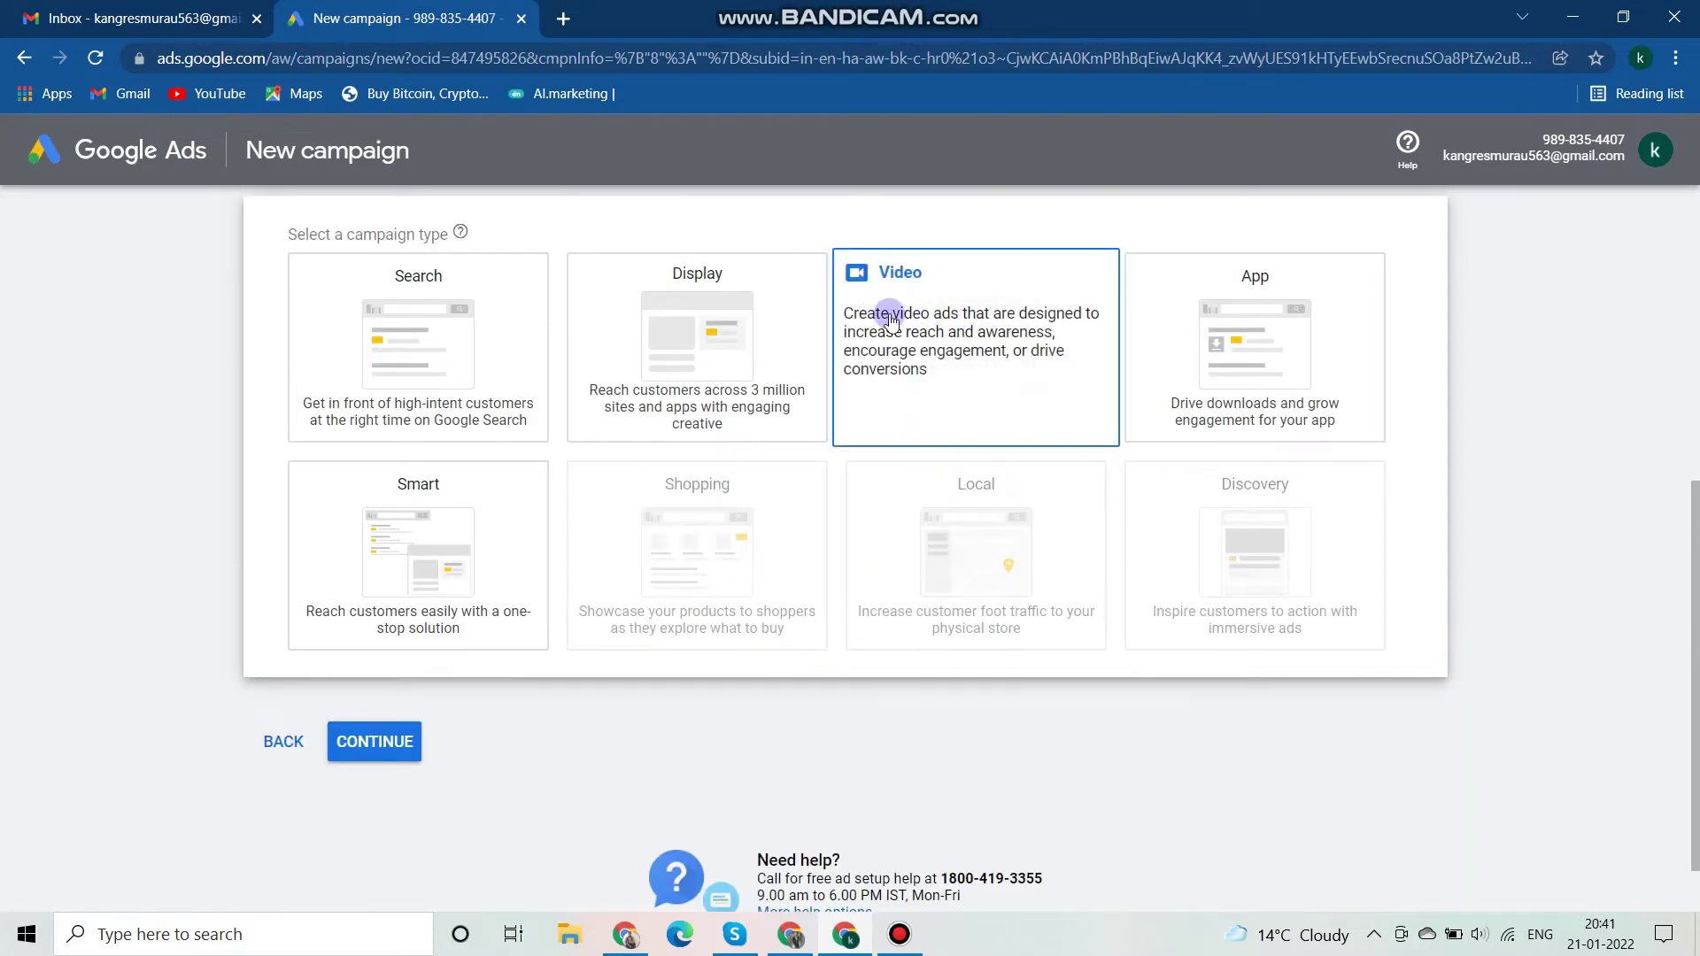
# Step: Select the Video campaign type and continue with the Custom video campaign subtype
pyautogui.scroll(3, 964, 349)
pyautogui.click(974, 593)
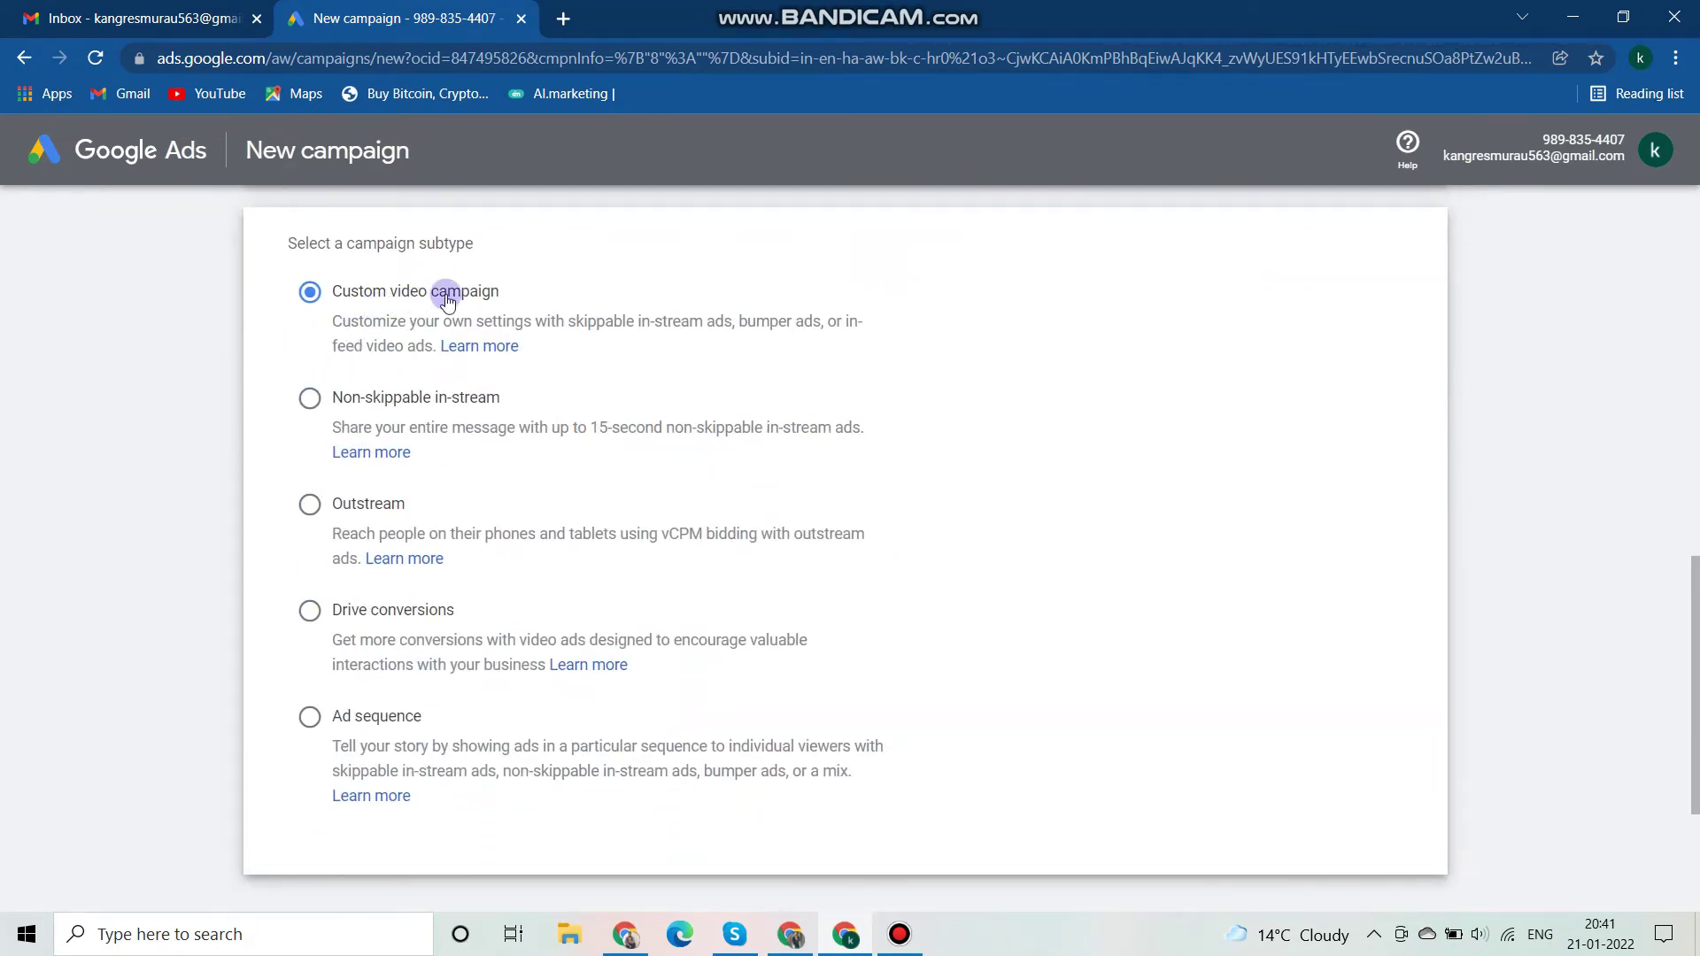
pyautogui.scroll(-3, 816, 559)
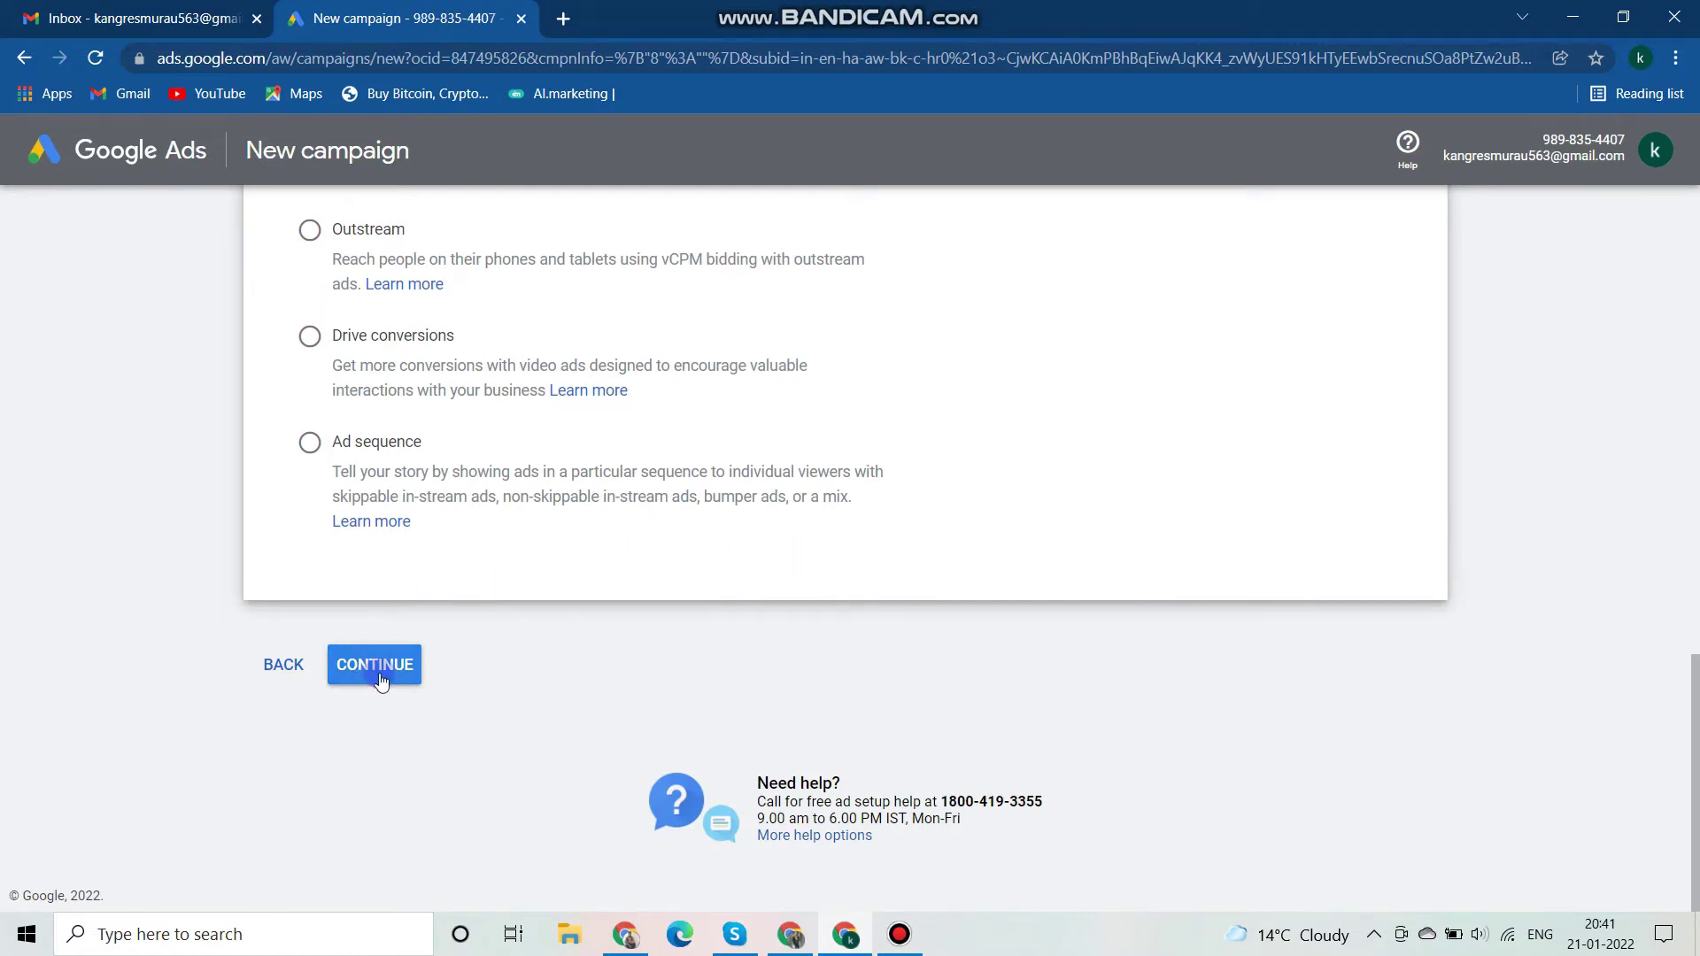
pyautogui.click(479, 671)
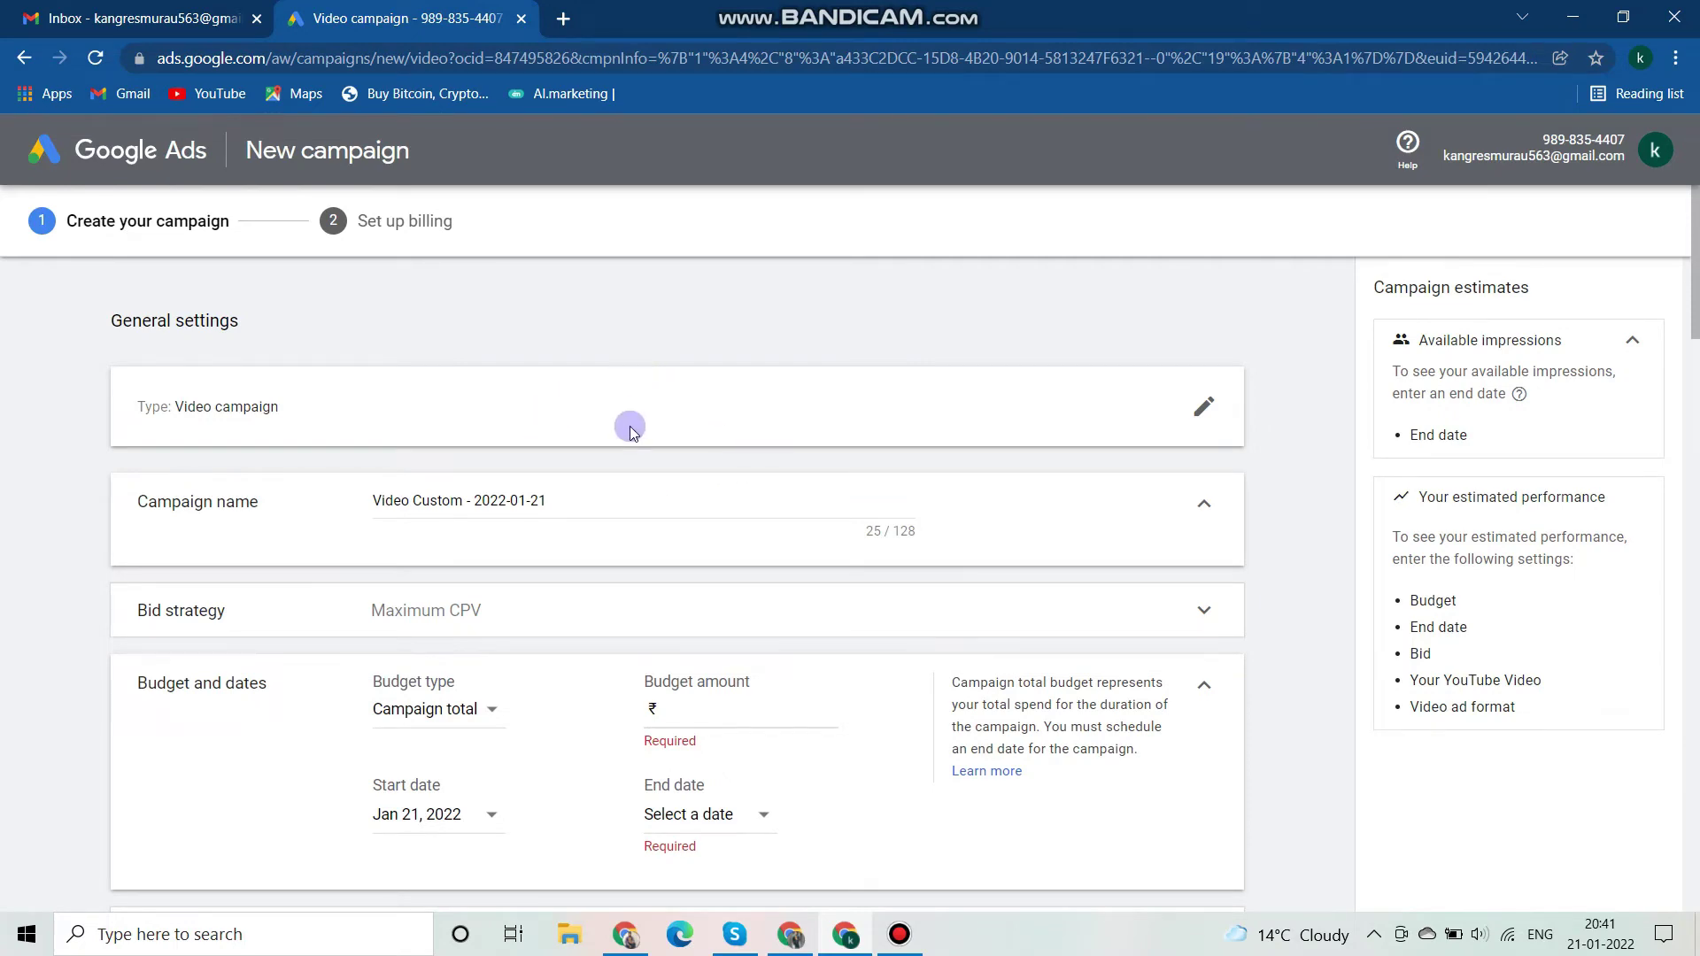
# Step: Review the video campaign form, covering budget and dates, locations, languages, content exclusions, audience, content targeting, bidding and the video ad section
pyautogui.scroll(-6, 699, 470)
pyautogui.scroll(-3, 699, 471)
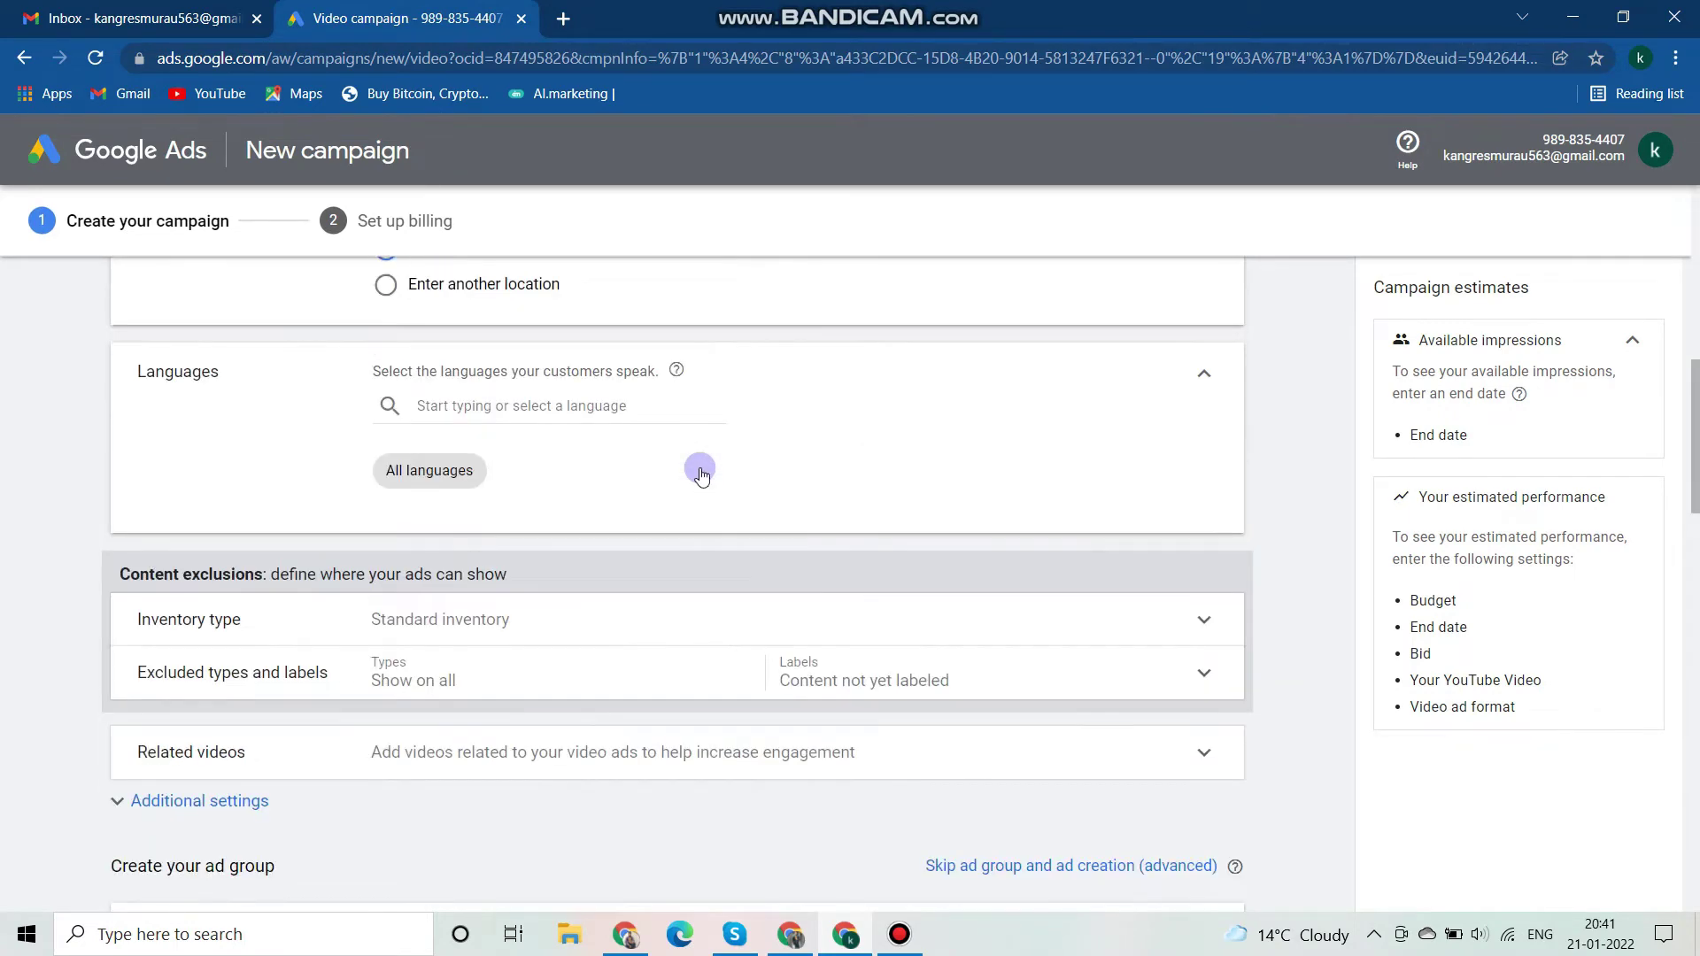
pyautogui.scroll(-15, 699, 471)
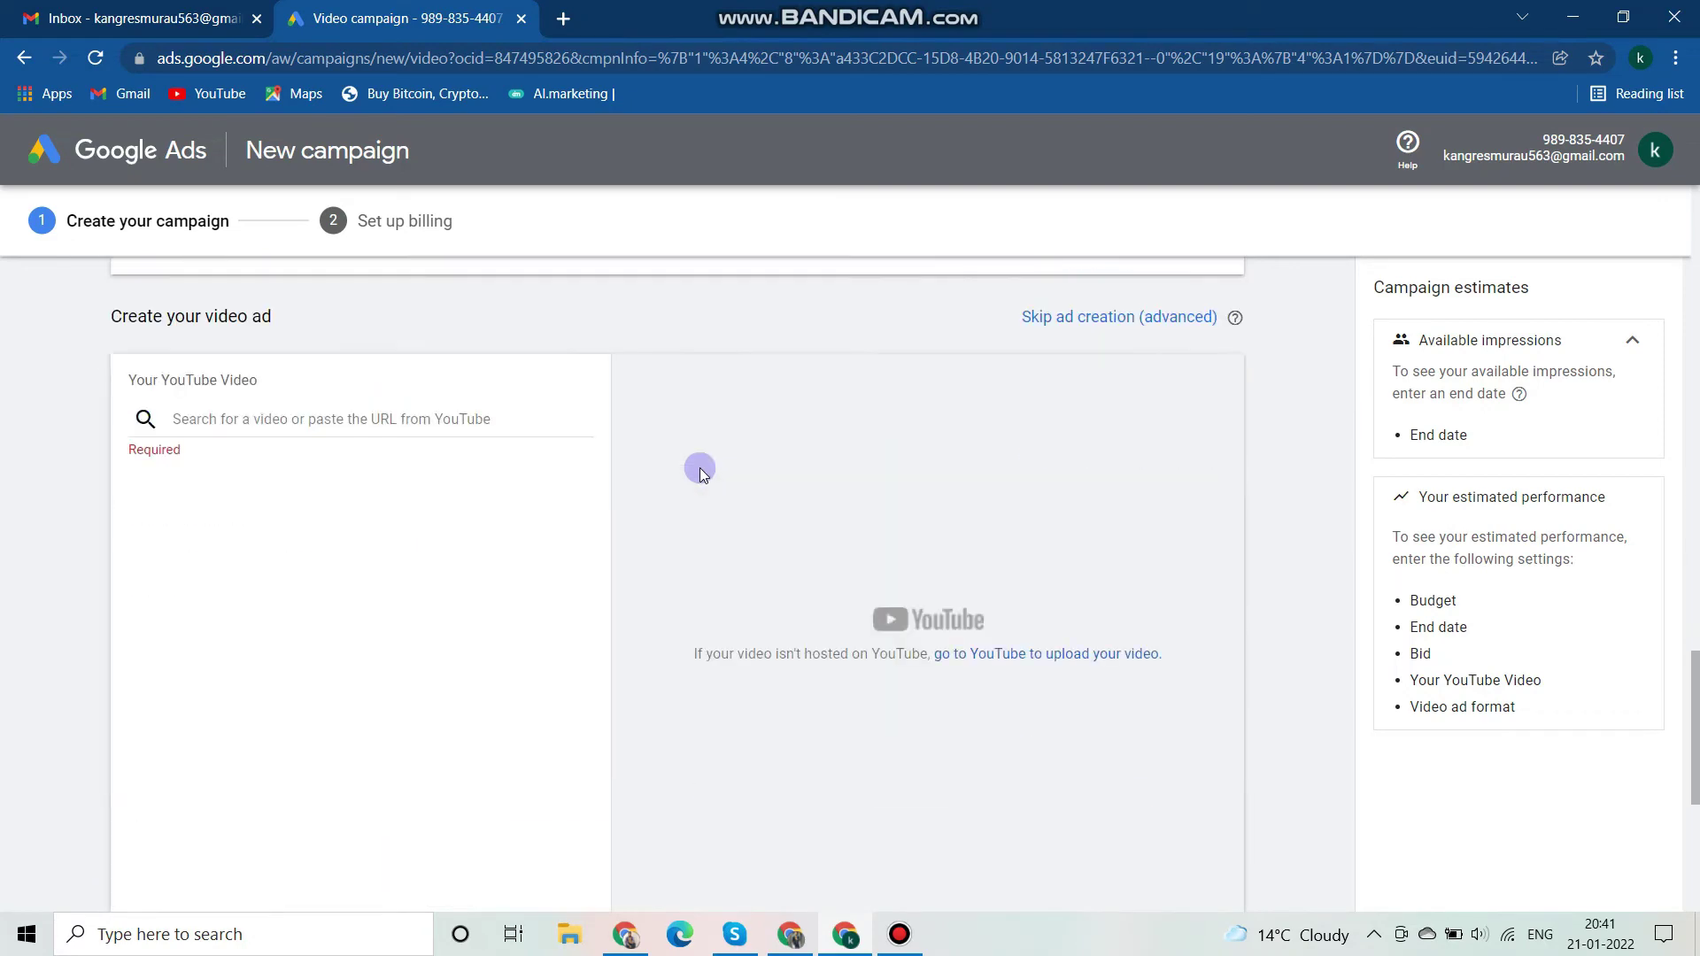
pyautogui.scroll(-3, 700, 468)
pyautogui.scroll(8, 699, 467)
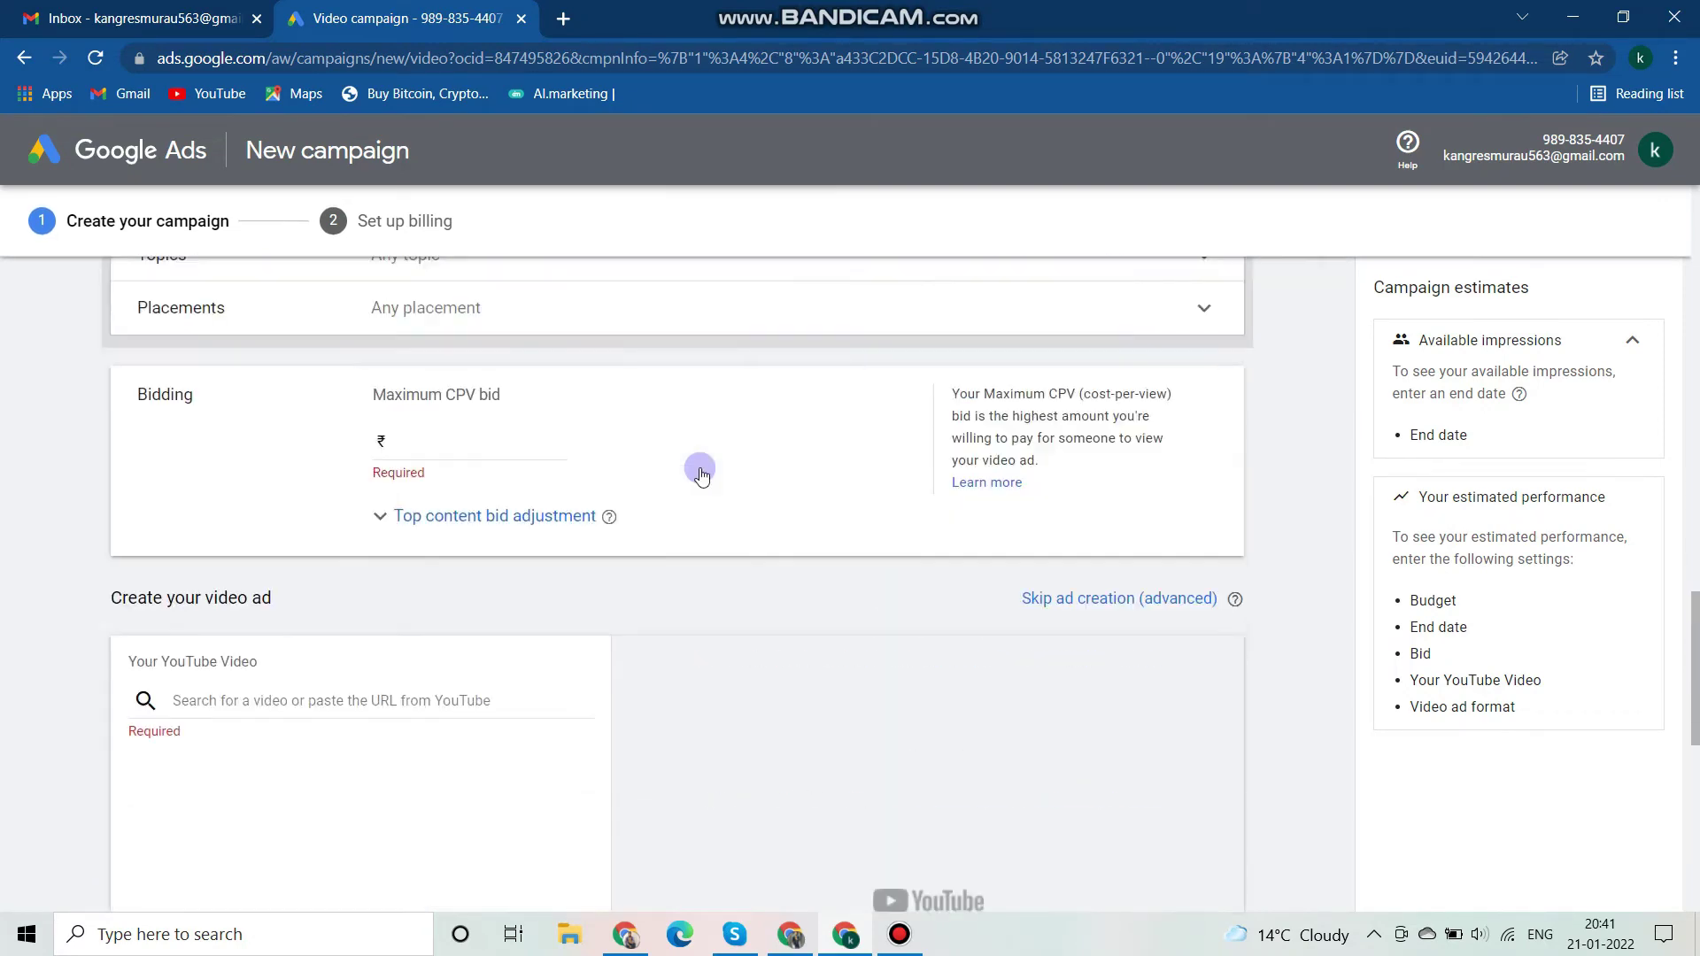
pyautogui.scroll(18, 699, 471)
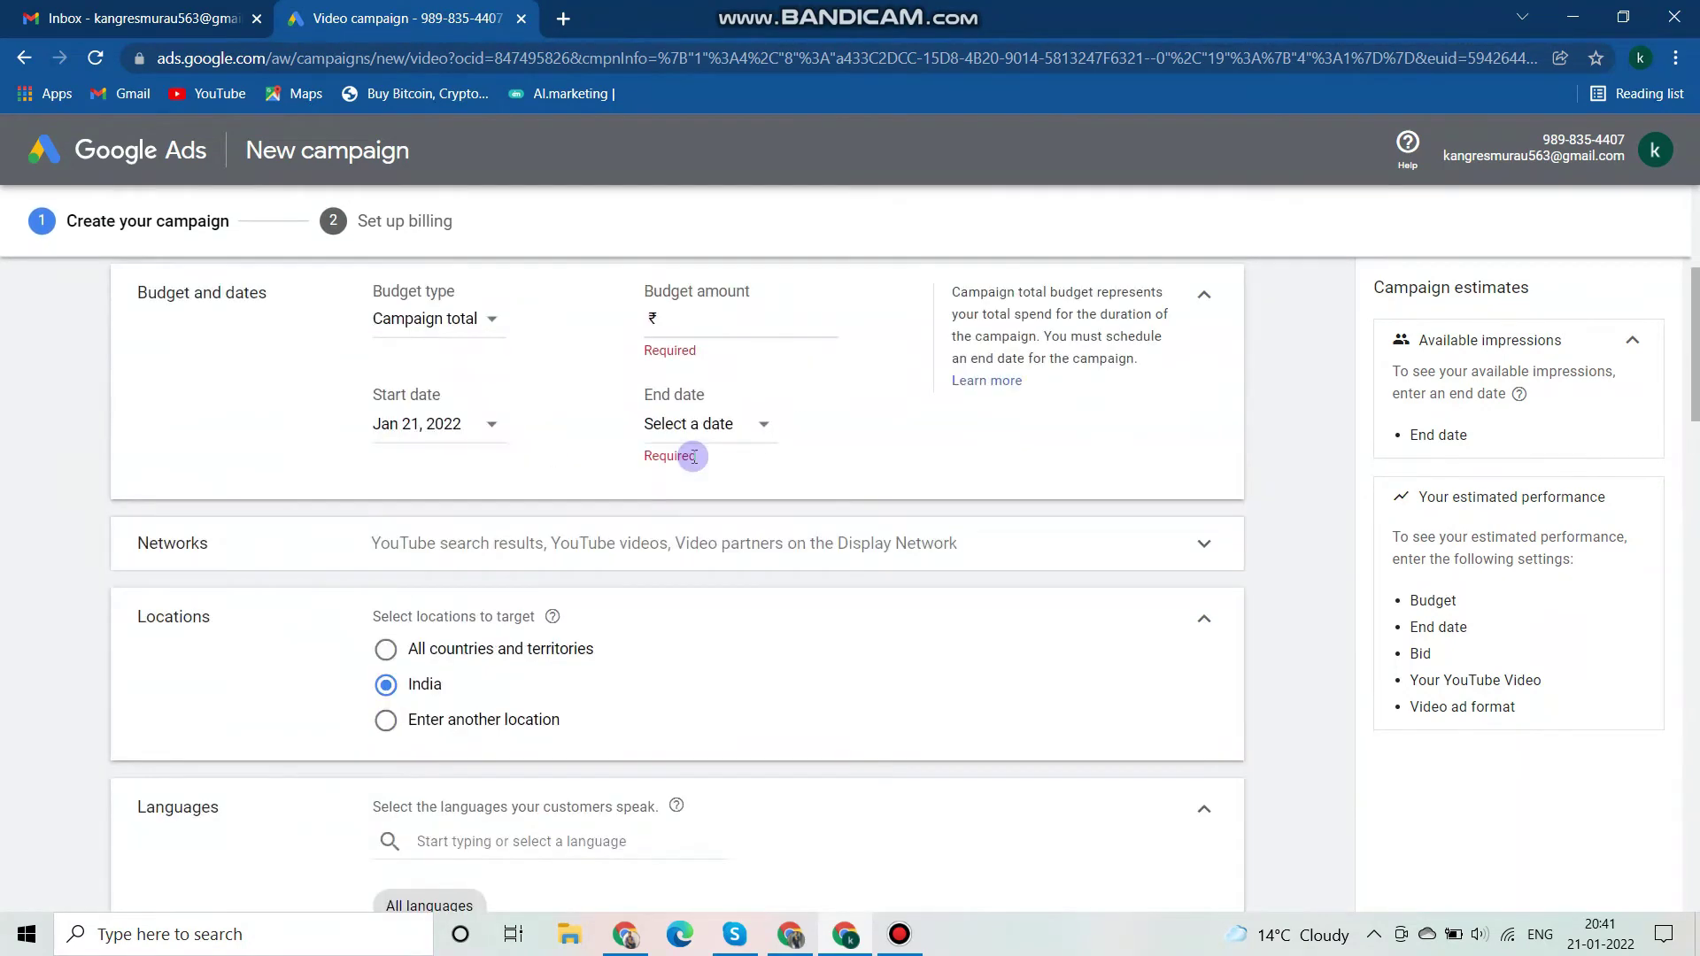
pyautogui.scroll(4, 694, 456)
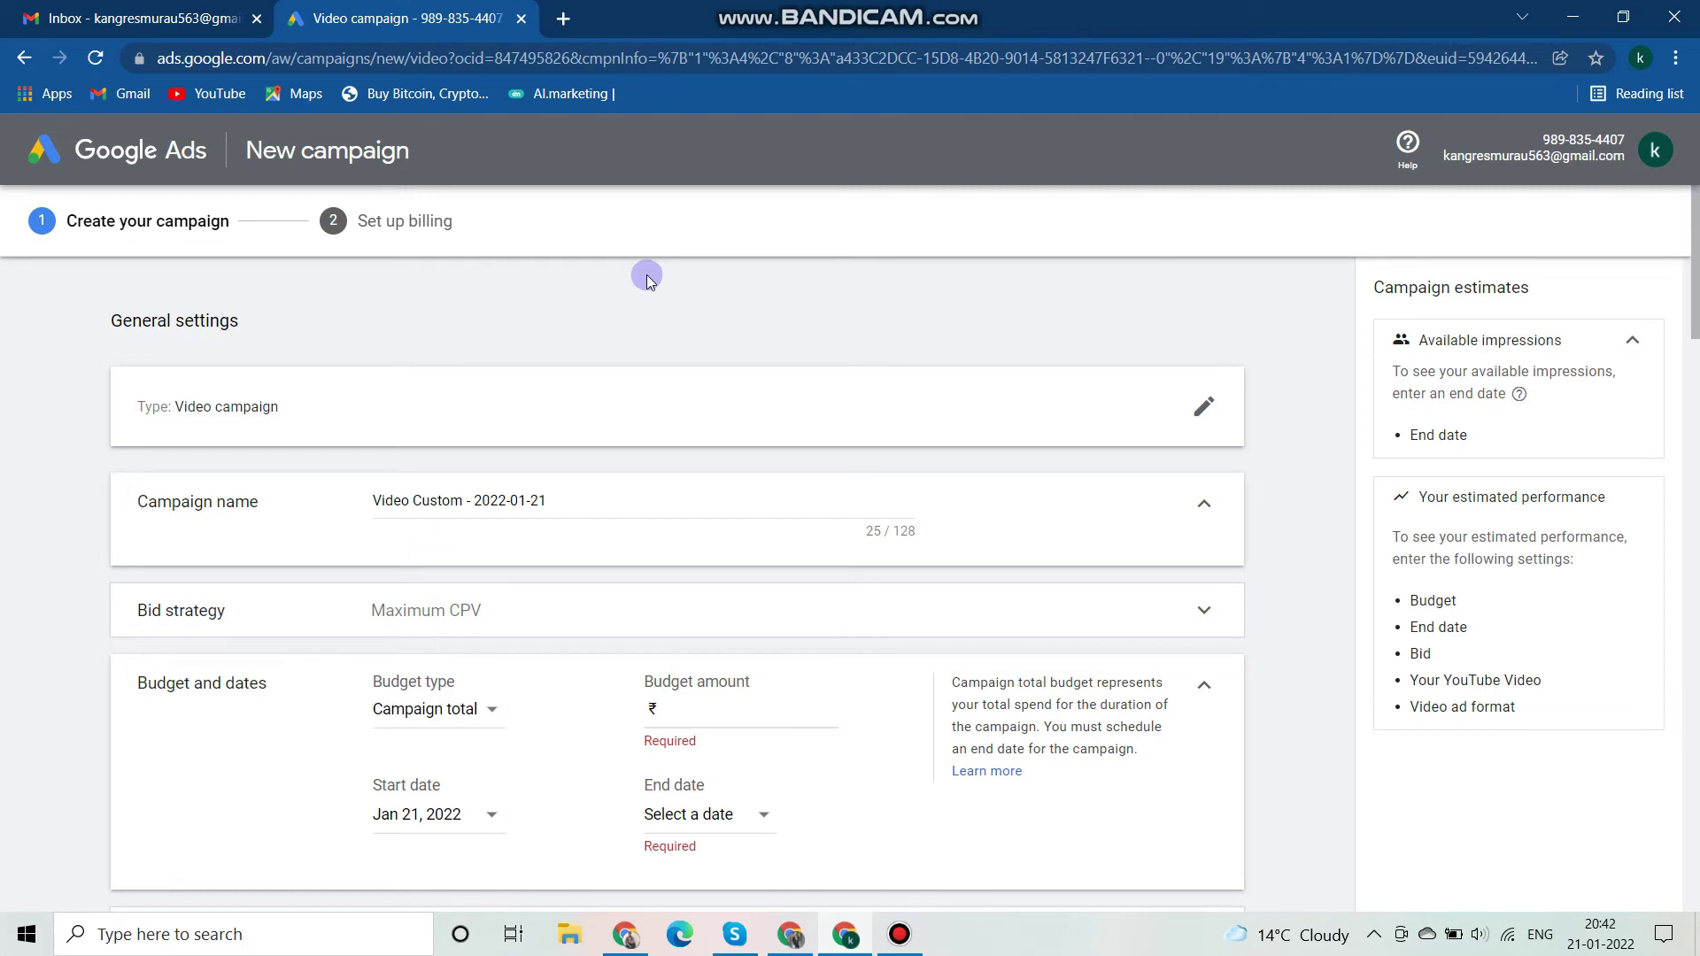
pyautogui.scroll(-2, 780, 373)
pyautogui.scroll(-5, 768, 492)
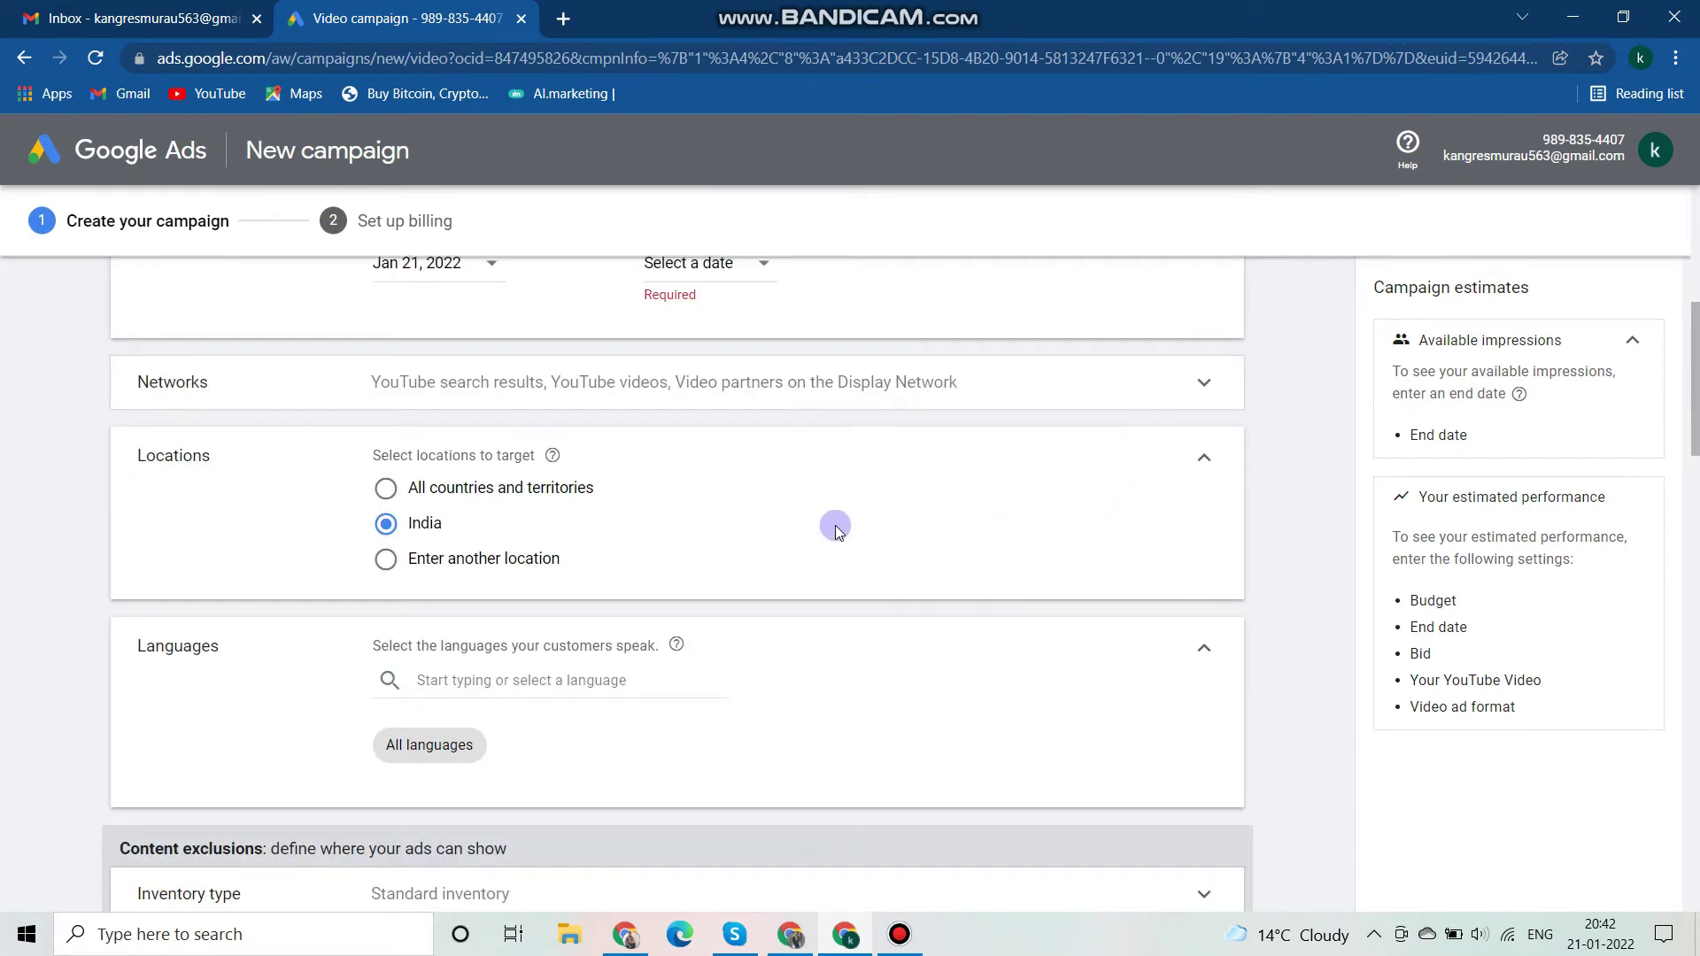
pyautogui.scroll(-5, 836, 527)
pyautogui.scroll(-4, 838, 530)
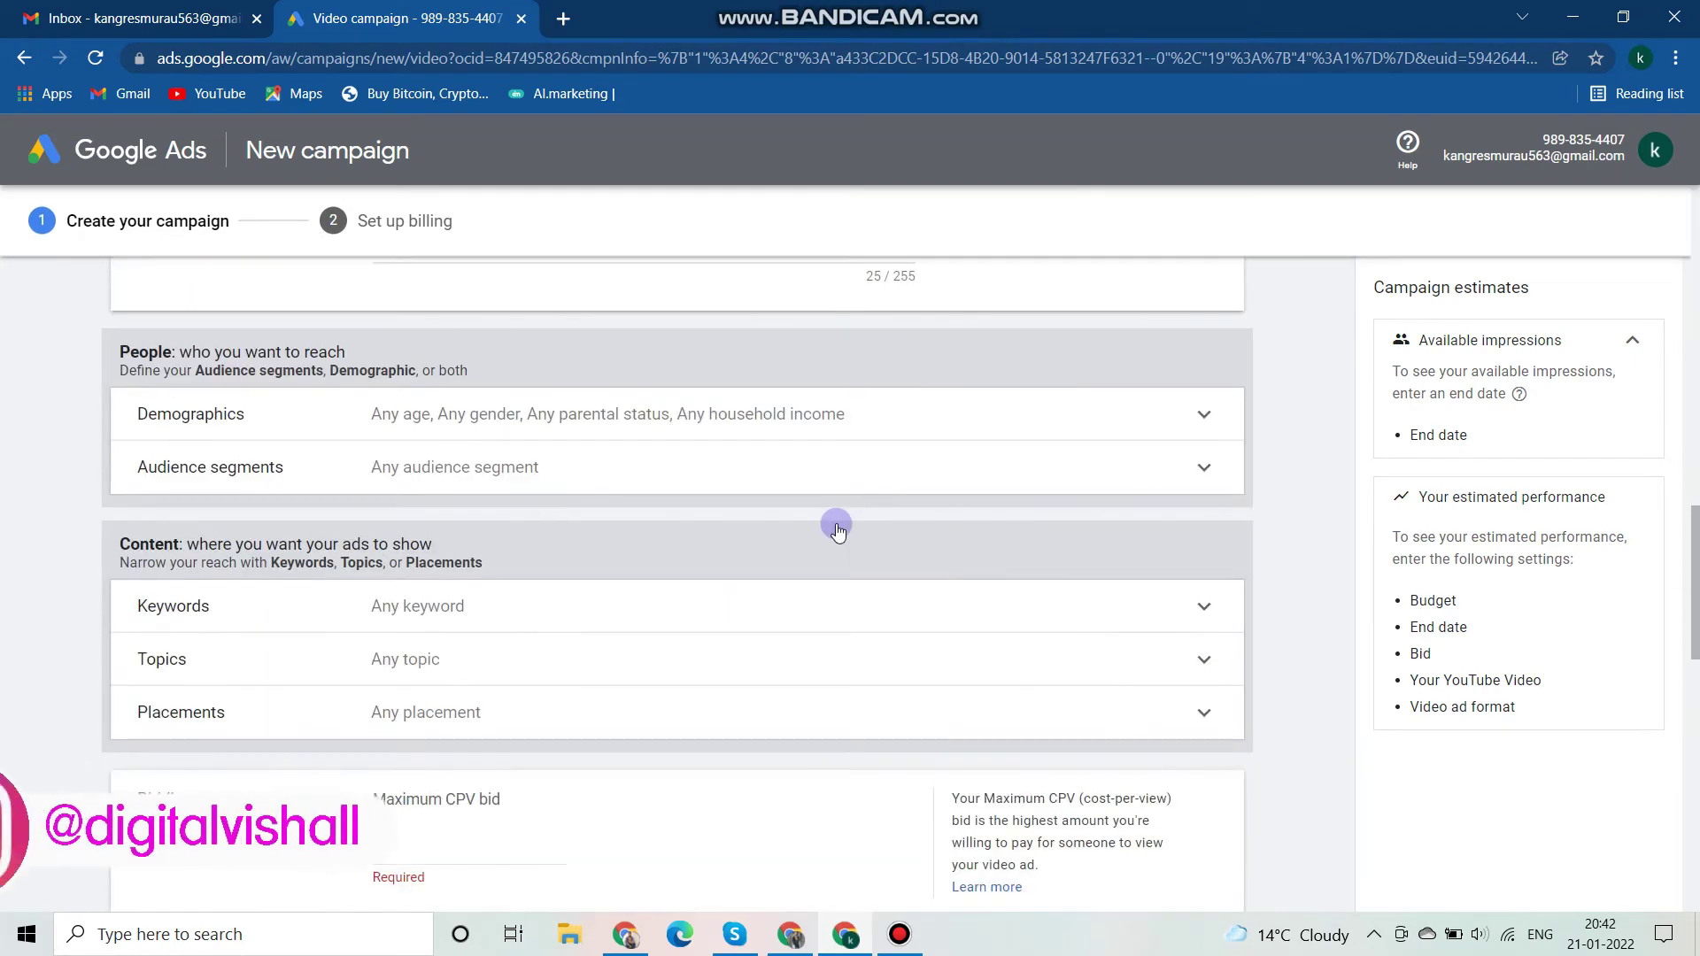
pyautogui.scroll(-5, 832, 524)
pyautogui.scroll(-5, 832, 522)
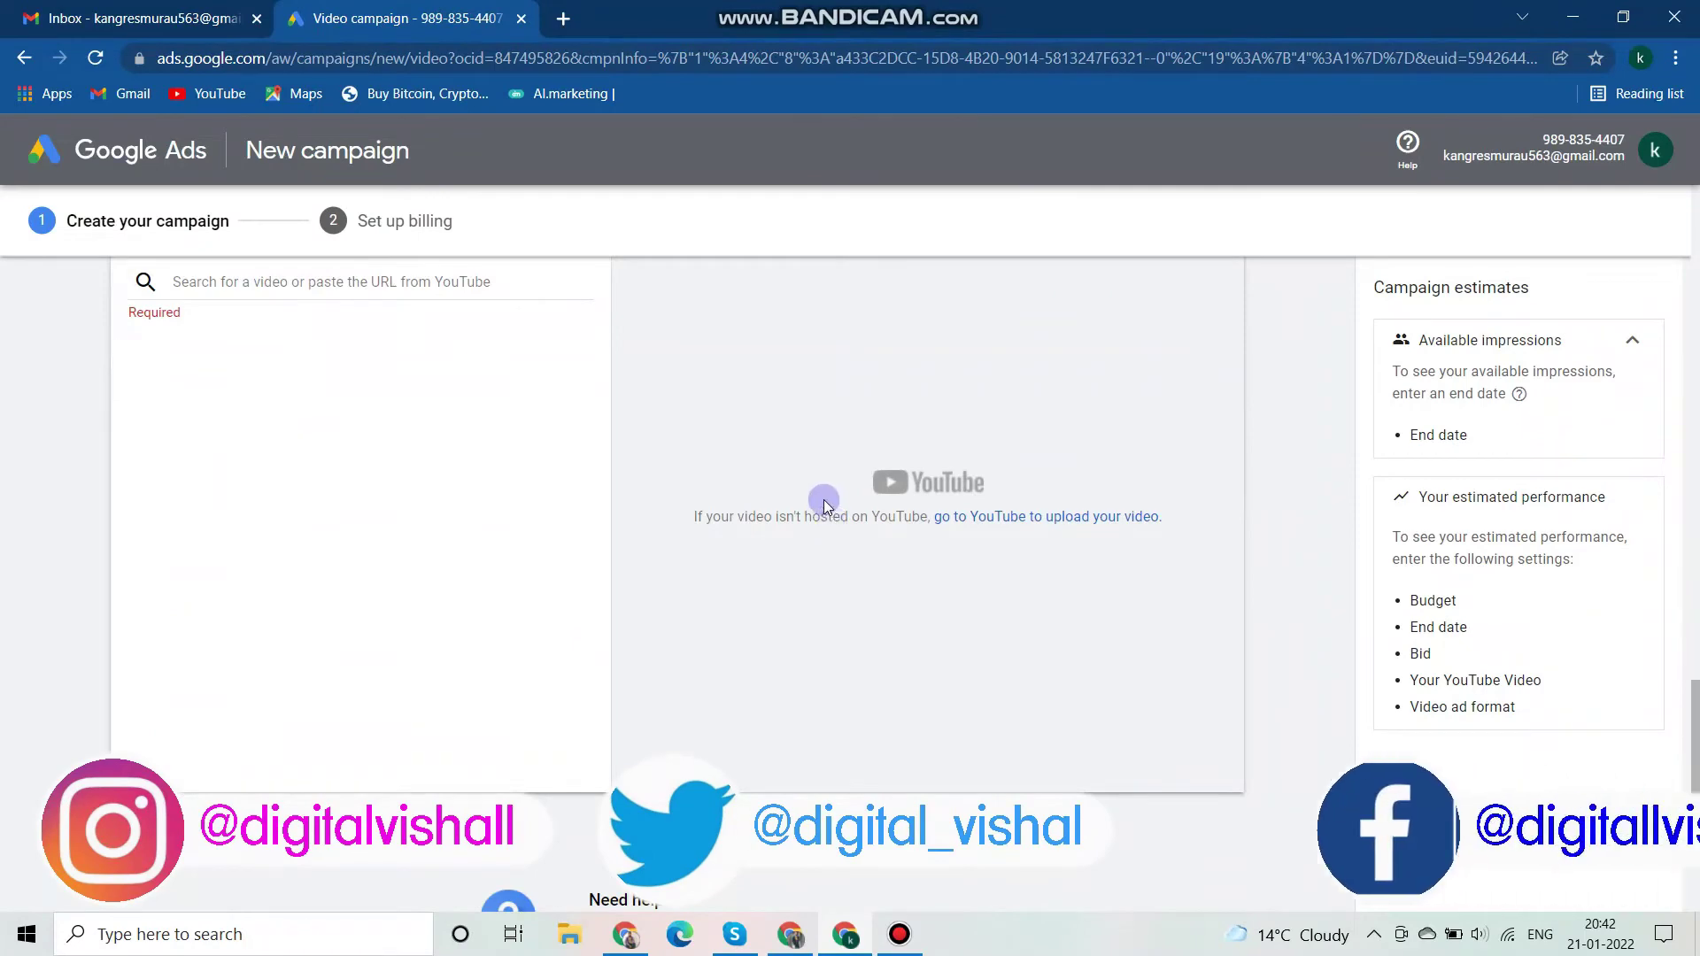
pyautogui.scroll(7, 823, 502)
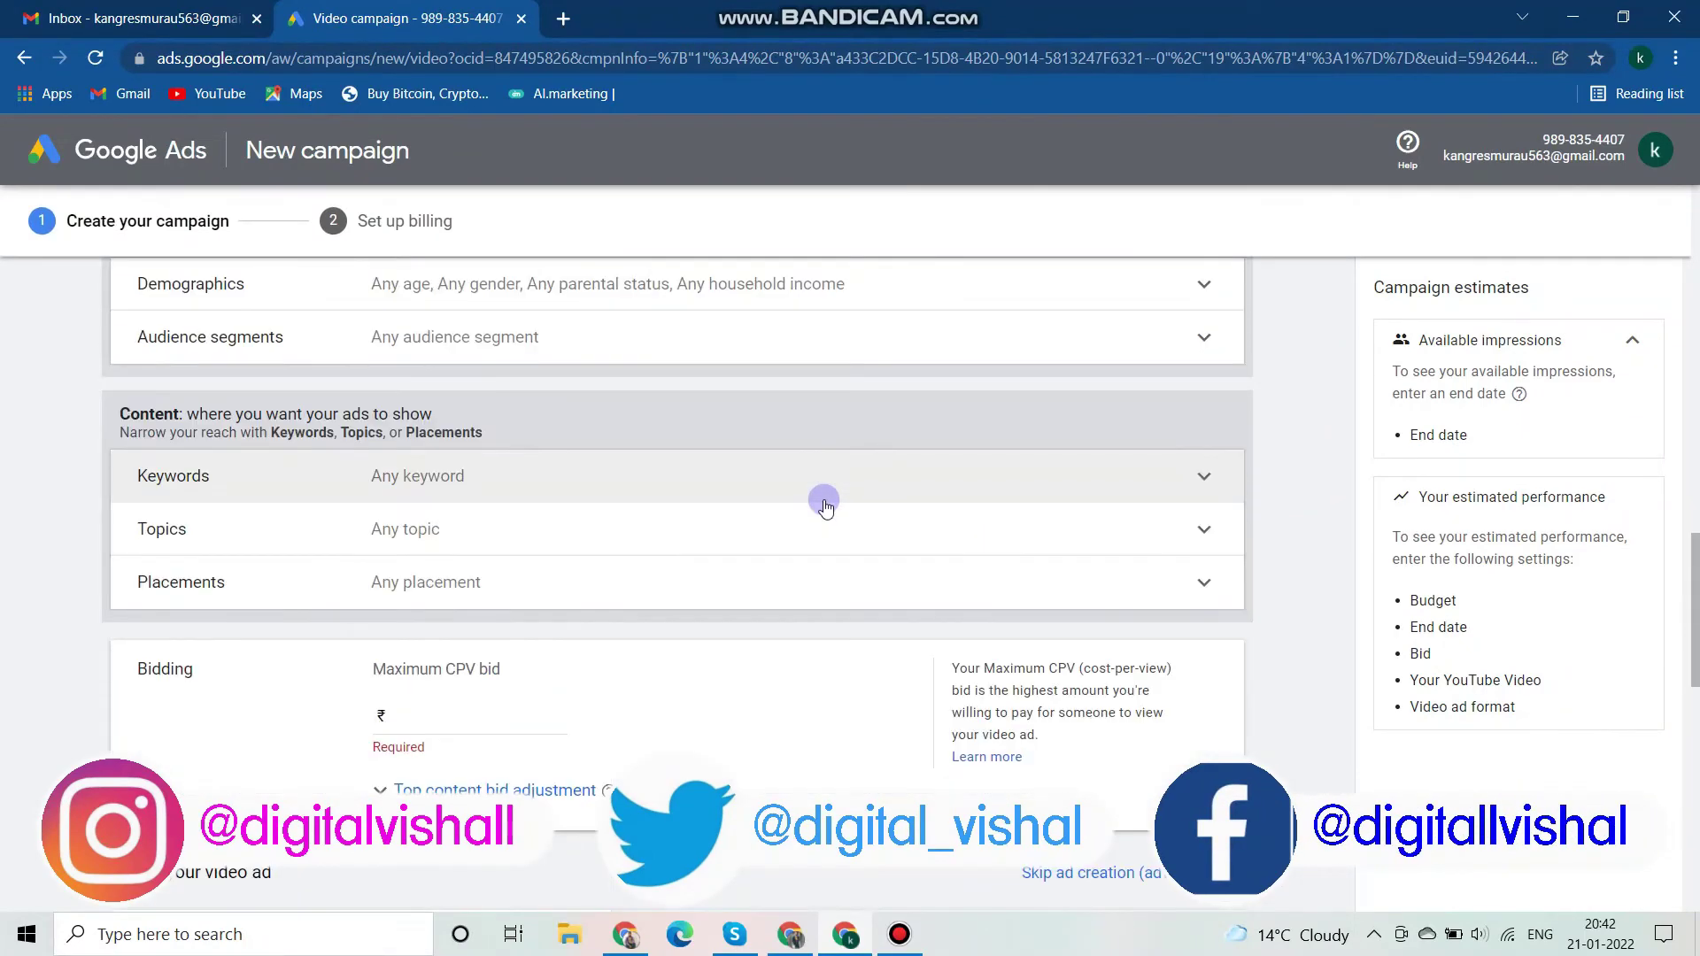
pyautogui.scroll(10, 823, 503)
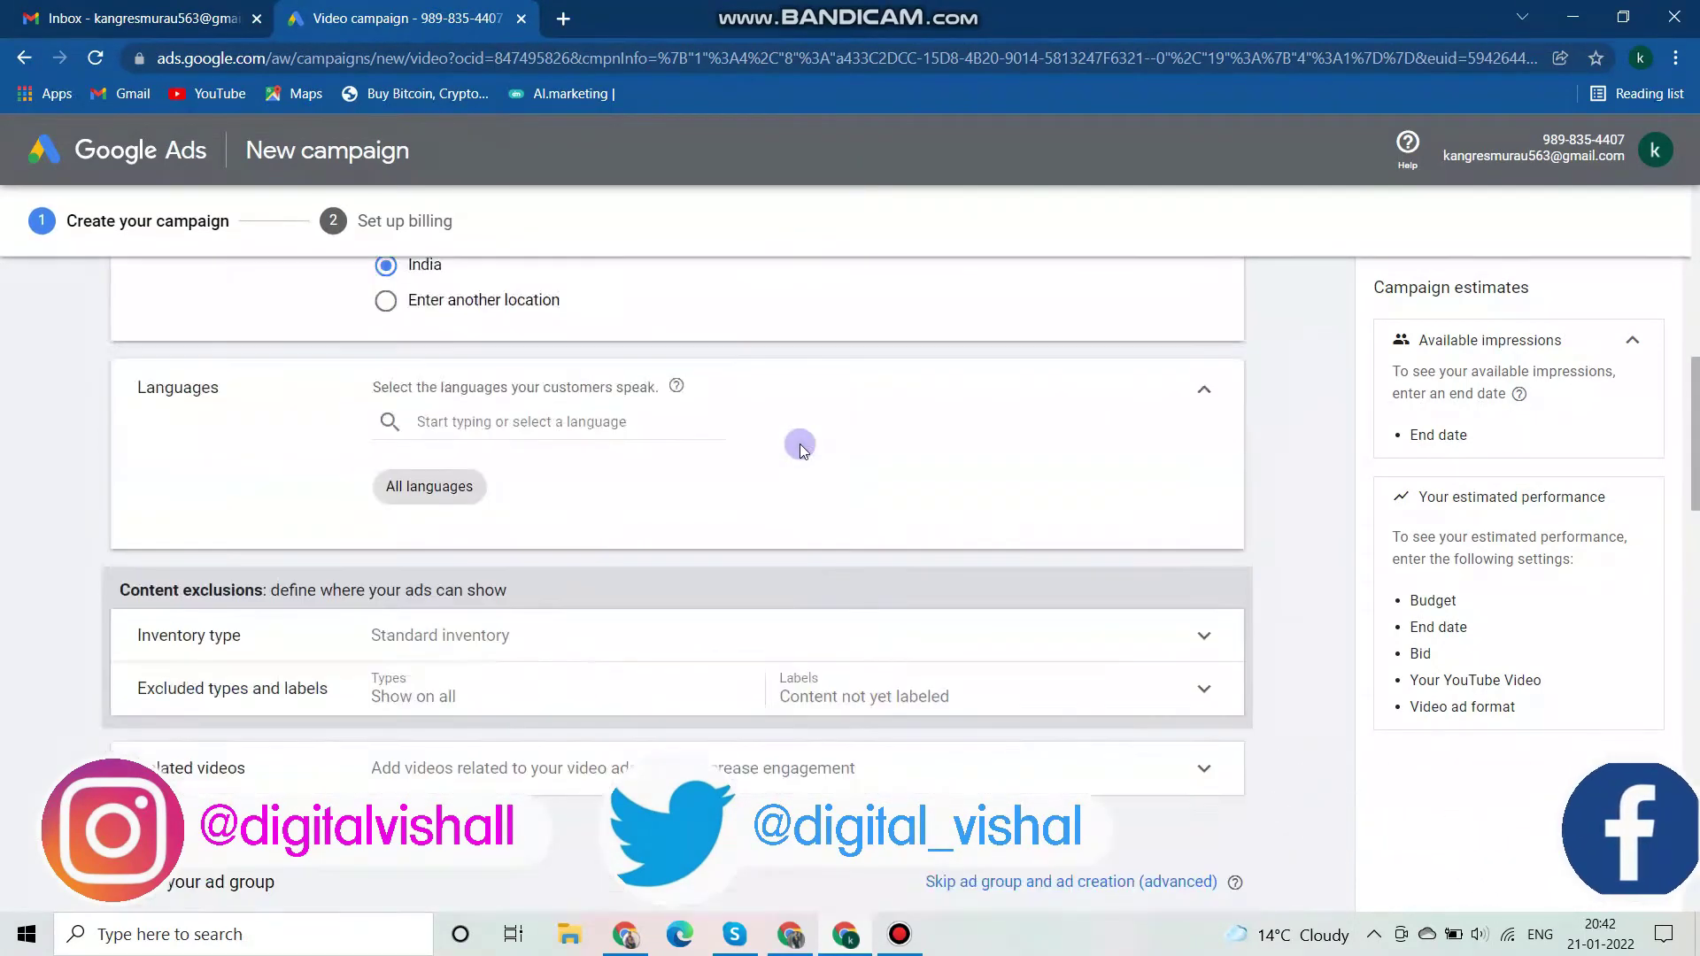
pyautogui.scroll(5, 797, 358)
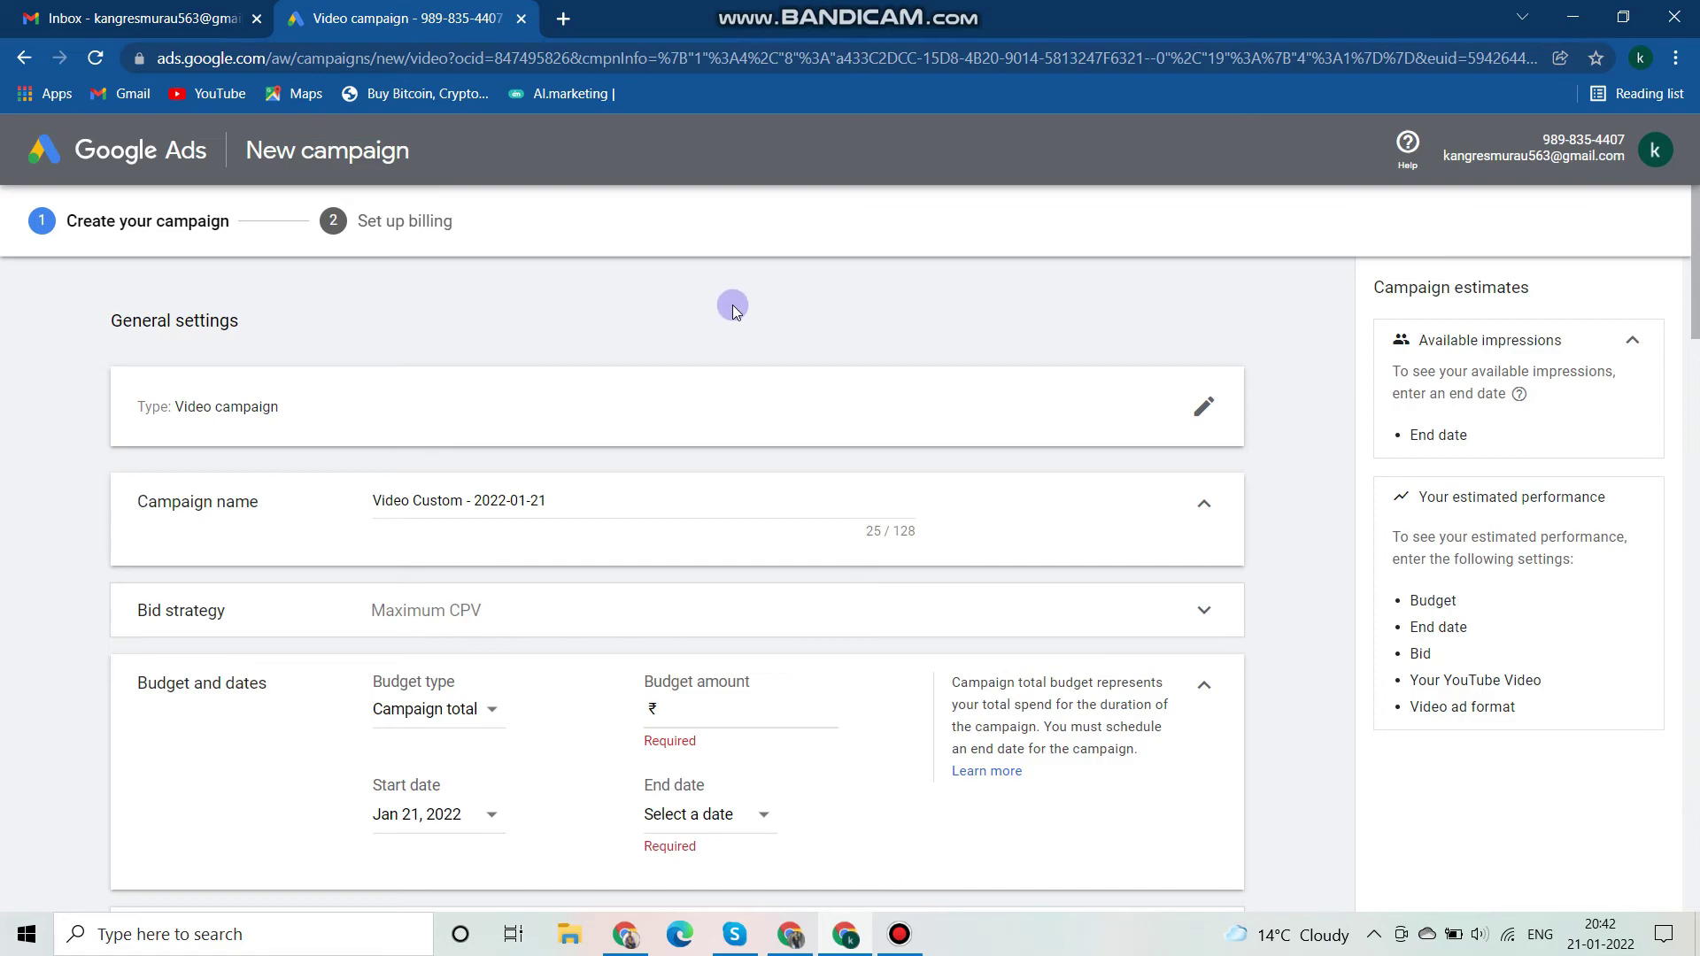
pyautogui.scroll(-5, 731, 304)
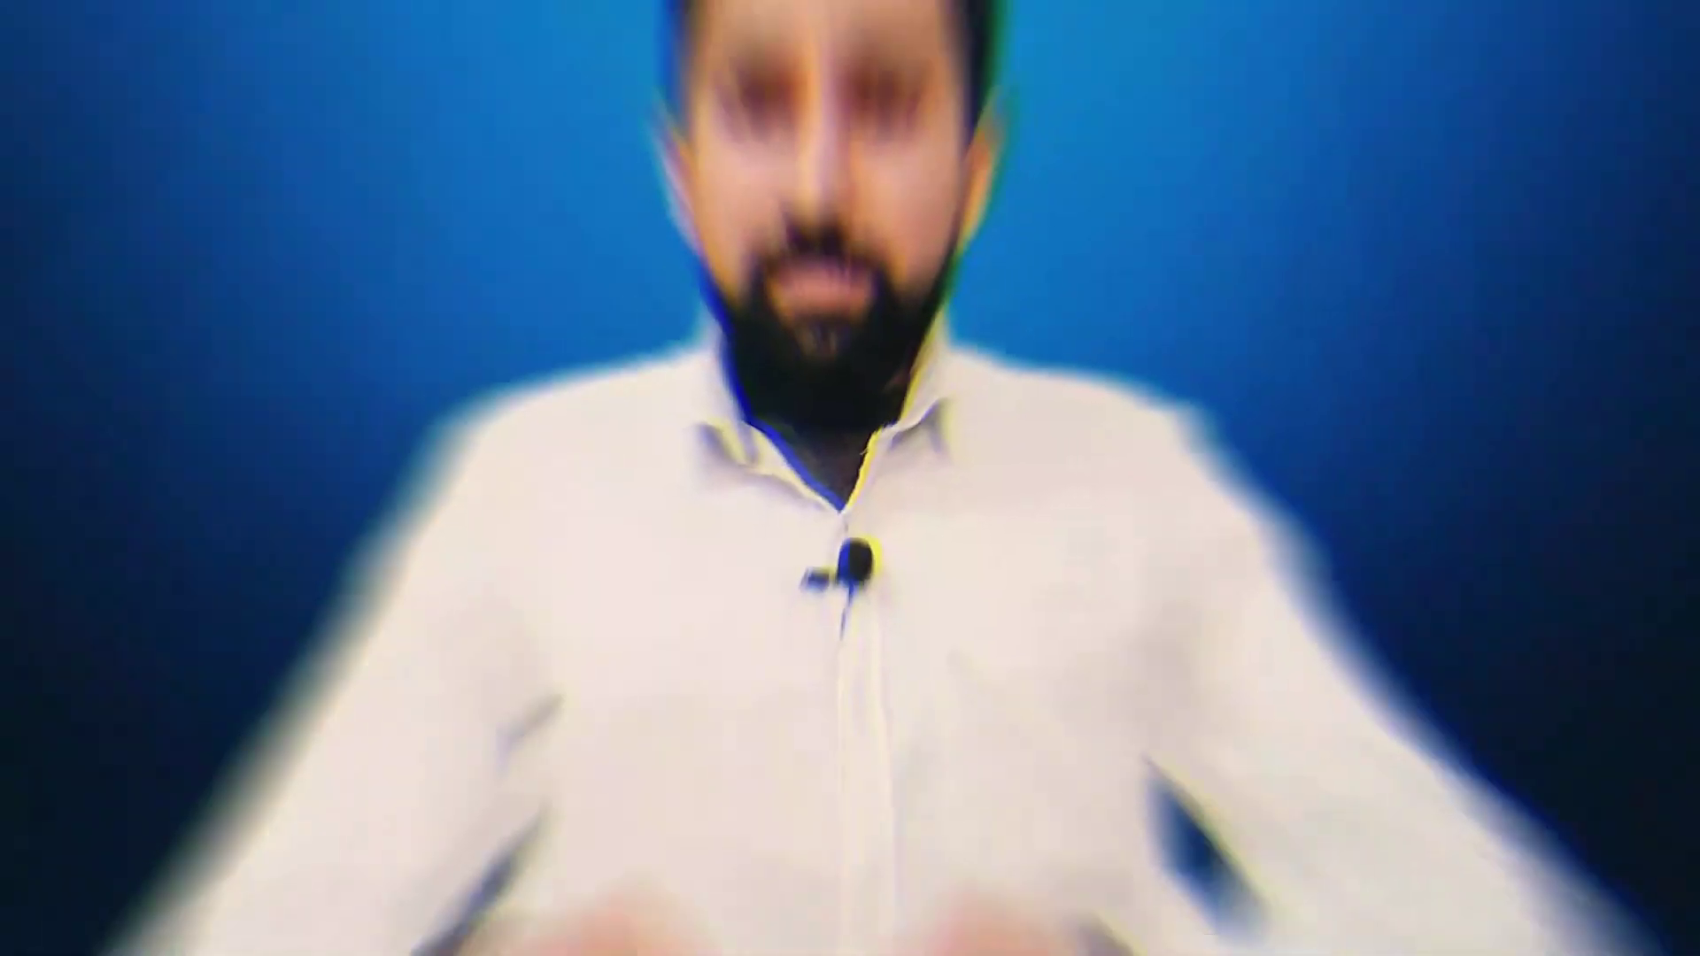